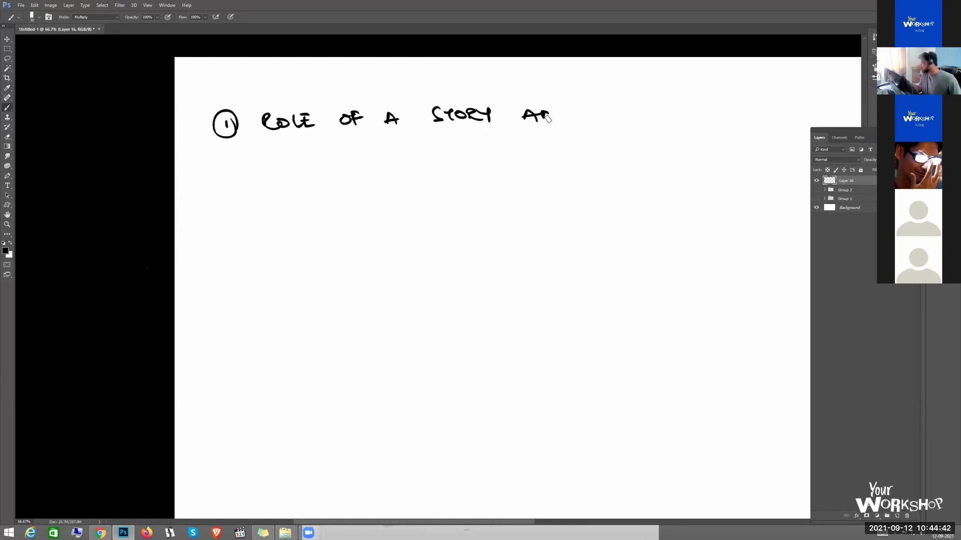
- Handwrite the heading "ASPECT RATIO." below the story artist question and underline it
drag(571, 316, 540, 300)
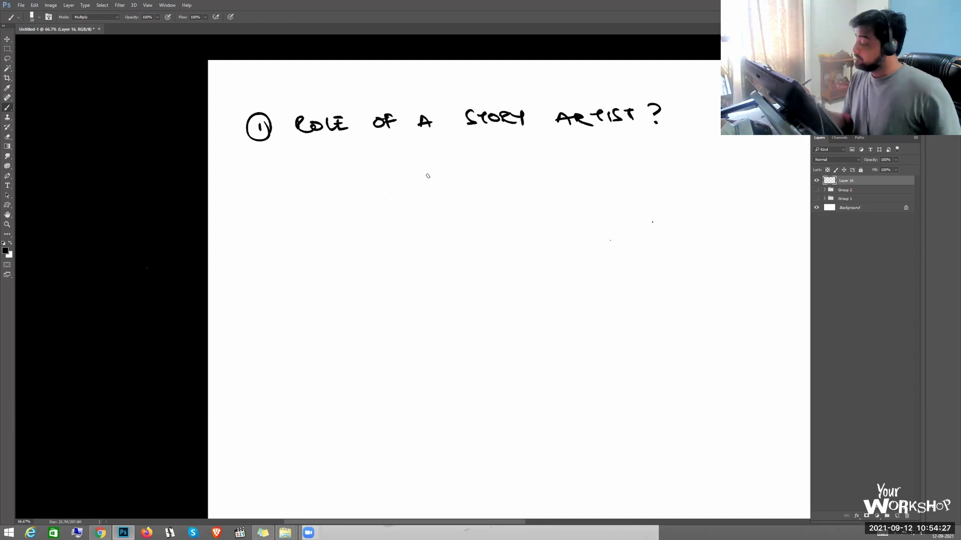
drag(413, 229, 424, 221)
drag(432, 216, 424, 226)
mouse_move(436, 216)
mouse_down()
mouse_move(434, 229)
mouse_move(445, 227)
mouse_up()
drag(445, 215, 452, 220)
mouse_move(464, 216)
mouse_down()
mouse_move(473, 228)
mouse_move(525, 215)
mouse_move(554, 225)
mouse_up()
drag(564, 216, 327, 236)
click(577, 216)
key(ctrl+z)
drag(605, 232, 352, 233)
- Write "4:3" below the heading and draw a rectangular box around it with a straight left edge
drag(466, 317, 437, 258)
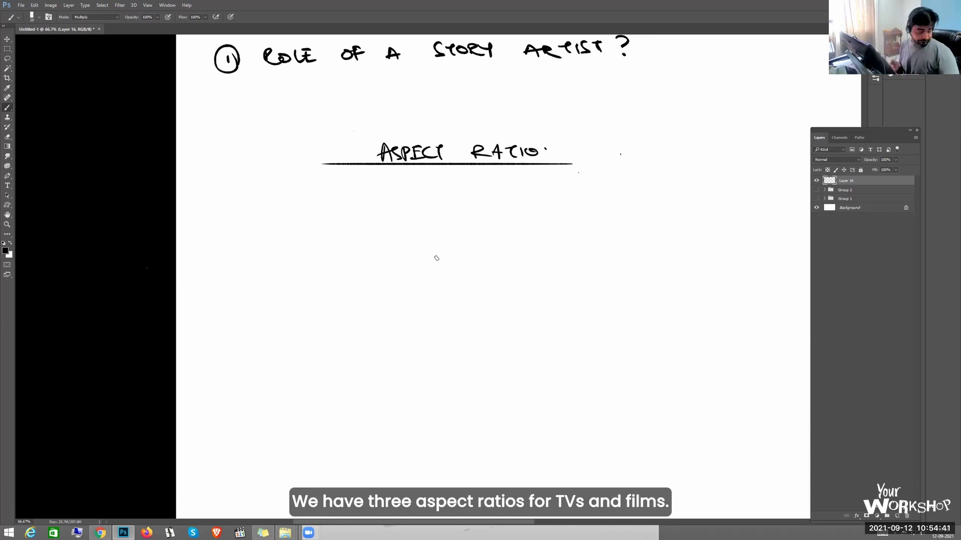
drag(318, 220, 325, 228)
click(335, 225)
mouse_move(324, 221)
mouse_down()
mouse_move(323, 236)
mouse_move(347, 234)
mouse_up()
click(335, 234)
mouse_move(292, 214)
mouse_down()
mouse_move(383, 213)
mouse_move(381, 246)
mouse_up()
drag(381, 247, 283, 247)
drag(293, 214, 288, 245)
drag(309, 248, 258, 251)
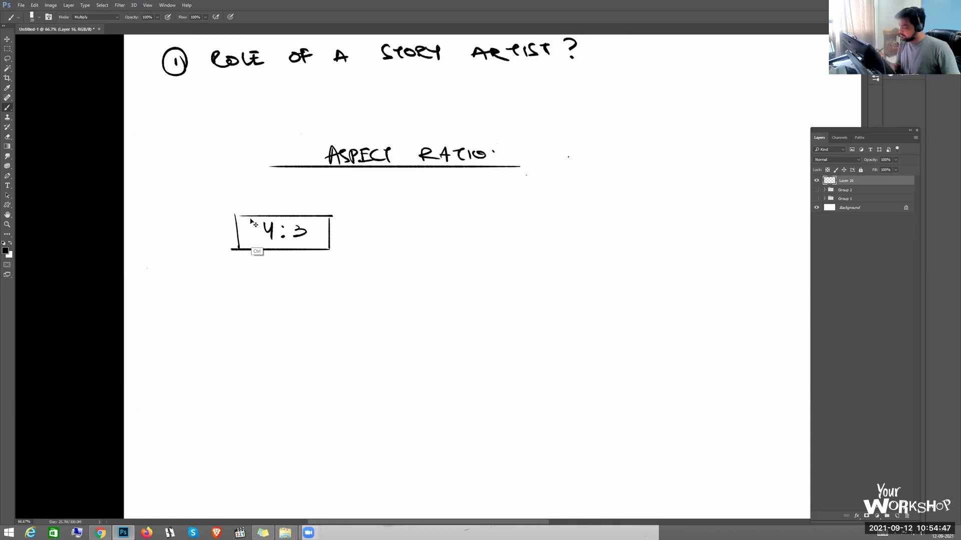
key(ctrl+z)
drag(241, 219, 240, 243)
- Write "16:9" beside the 4:3 box and enclose it in its own rectangle
drag(430, 218, 430, 245)
key(ctrl+z)
drag(593, 282, 406, 270)
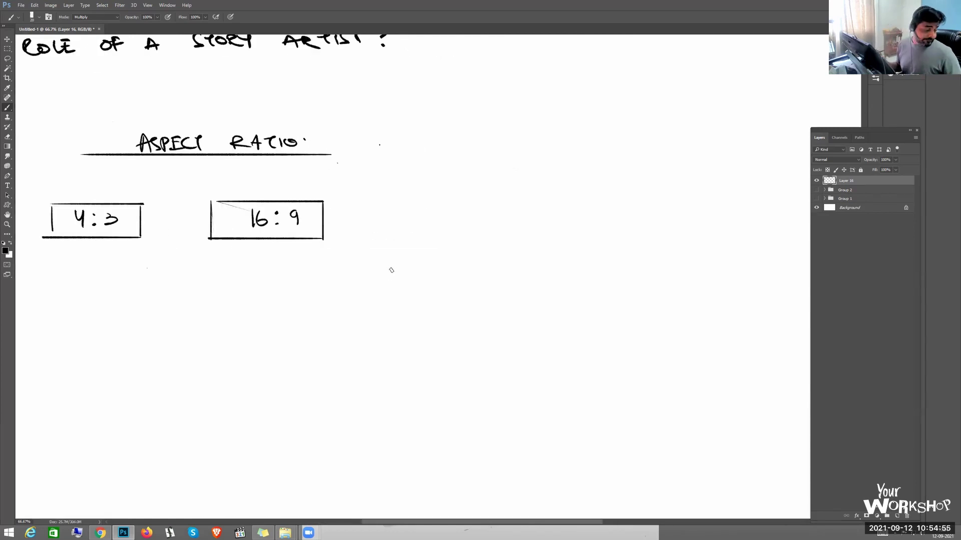
- Write "2.4 :9" to the right of the 16:9 box and enclose it in a rectangle
mouse_move(444, 204)
mouse_down()
mouse_move(458, 214)
mouse_move(512, 211)
mouse_move(426, 235)
mouse_up()
click(463, 210)
click(497, 202)
click(420, 192)
shift+click(549, 193)
drag(423, 191, 423, 236)
- Write the label "T.V." beneath the 4:3 box
drag(426, 319, 740, 339)
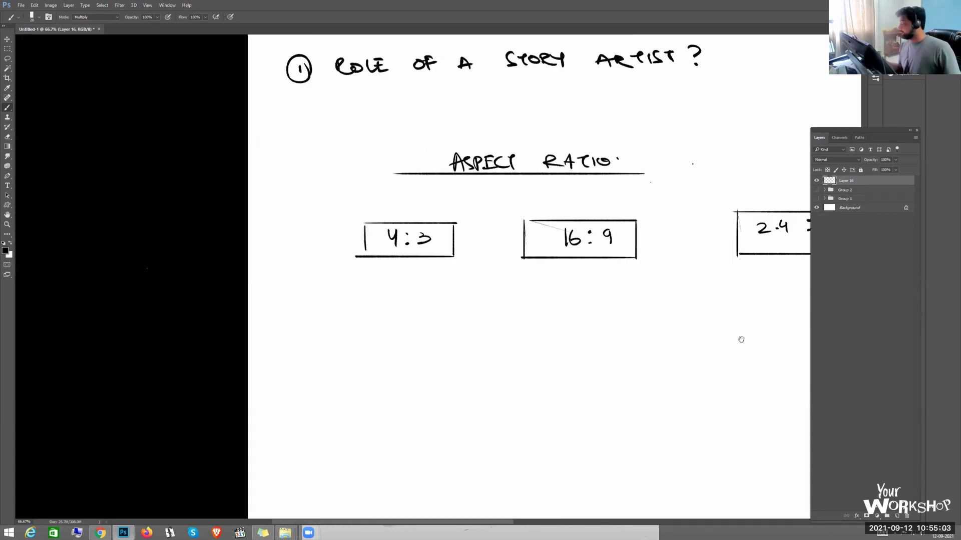
drag(370, 282, 385, 282)
mouse_move(381, 283)
mouse_down()
mouse_move(382, 291)
mouse_move(408, 280)
mouse_up()
click(391, 288)
key(ctrl+z)
key(ctrl+z)
click(391, 288)
click(413, 286)
- Erase the uneven left edge of the 4:3 box and redraw it as a straight line
drag(562, 319, 451, 296)
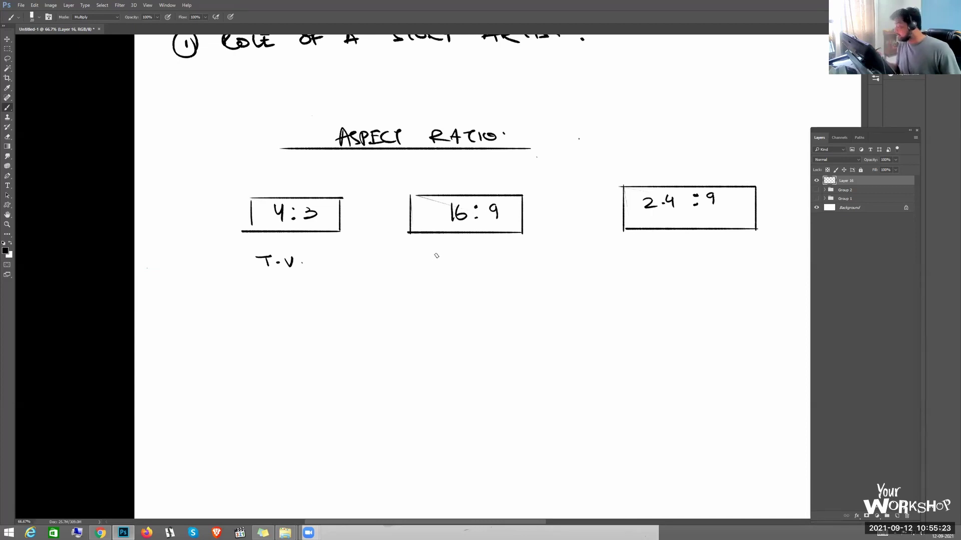
key(e)
drag(247, 200, 240, 234)
drag(421, 307, 542, 244)
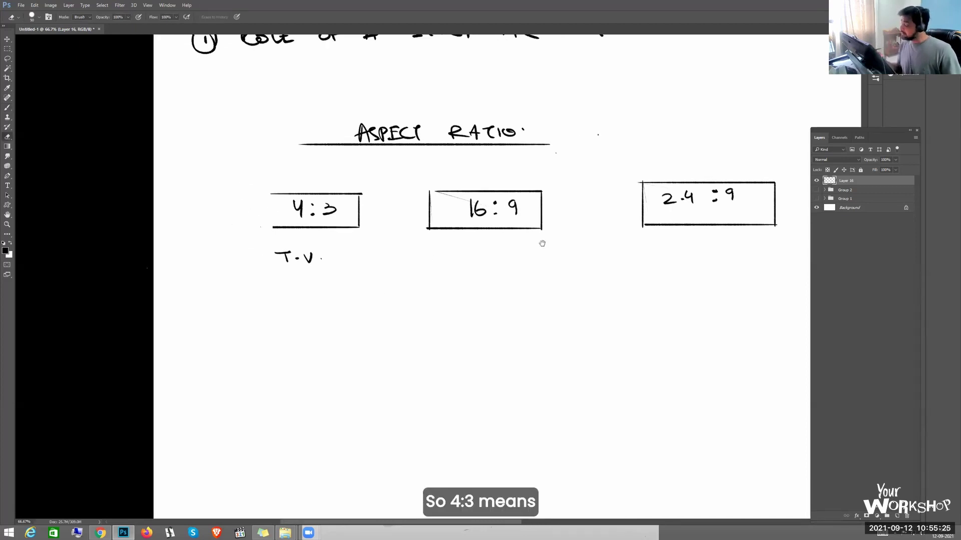
key(b)
drag(371, 137, 371, 169)
- Draw a large wide rectangular frame in the empty area below the T.V. label
mouse_move(496, 279)
mouse_down()
mouse_move(334, 280)
mouse_move(334, 399)
mouse_move(515, 401)
mouse_up()
key(ctrl+z)
key(ctrl+z)
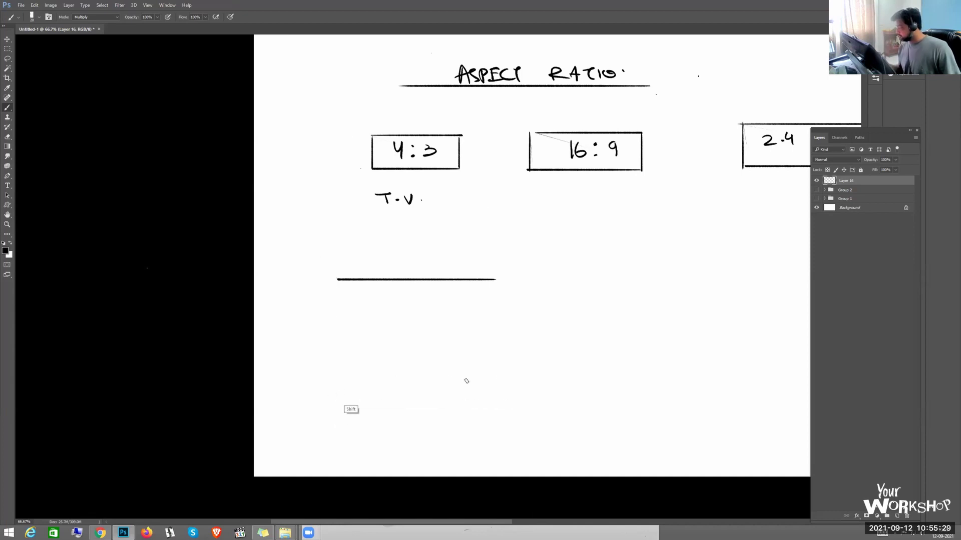
drag(332, 395, 543, 395)
drag(539, 282, 538, 394)
drag(327, 277, 327, 401)
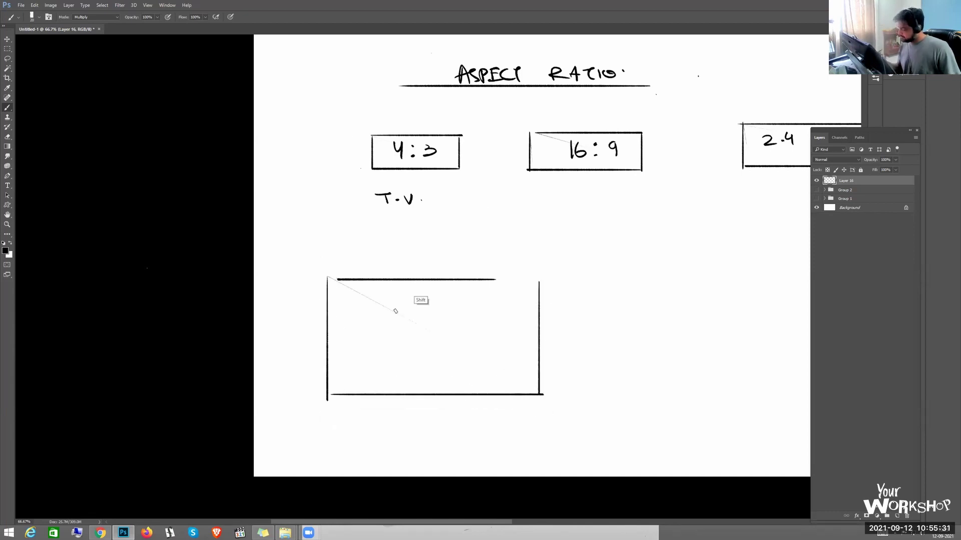
- Label the frame's width with a circled "a" and its height with a circled "b", adding arrows along both dimensions
mouse_move(431, 260)
mouse_down()
mouse_move(424, 264)
mouse_move(440, 258)
mouse_up()
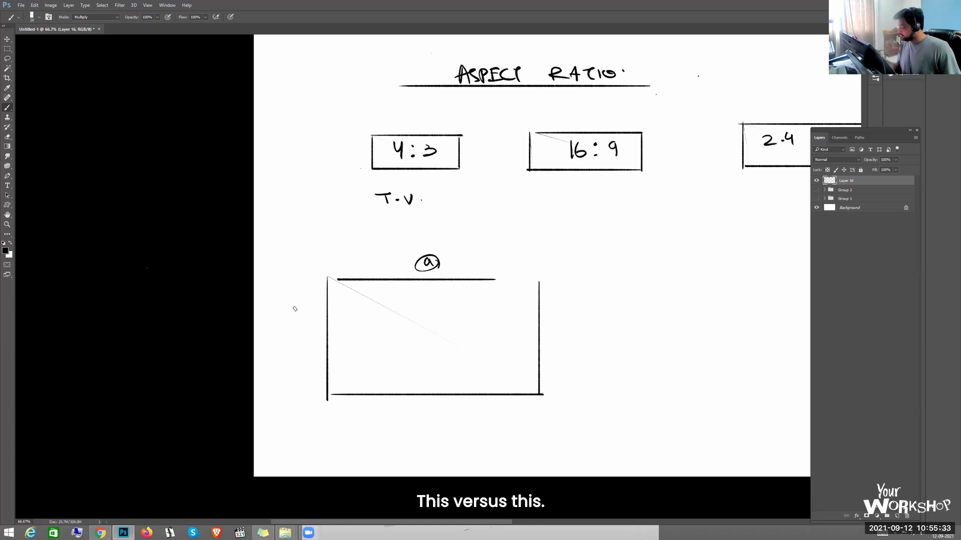
drag(296, 337, 310, 346)
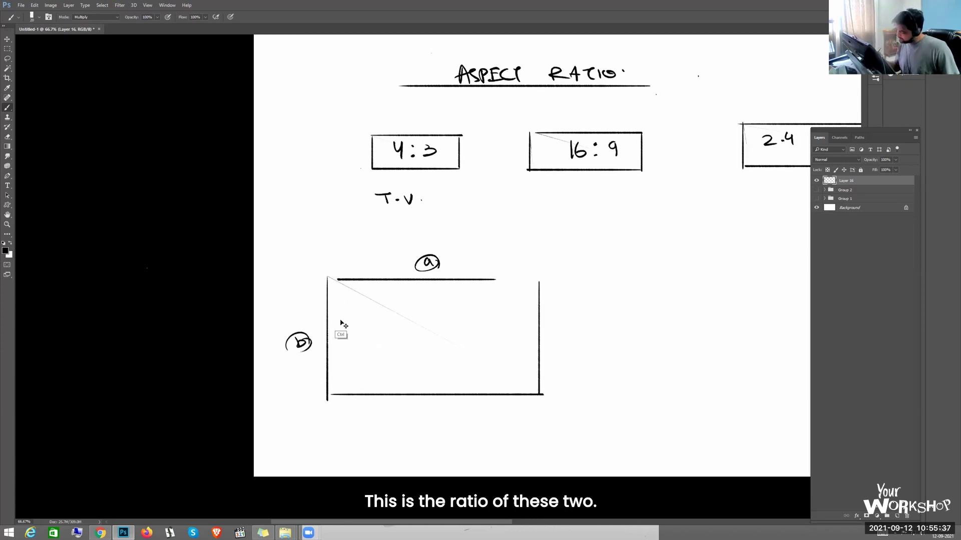
mouse_move(340, 378)
mouse_down()
mouse_move(343, 310)
mouse_move(342, 377)
mouse_up()
mouse_move(379, 287)
mouse_down()
mouse_move(516, 287)
mouse_move(382, 287)
mouse_up()
- Select the labelled frame diagram with a rectangular marquee, delete it and deselect
key(m)
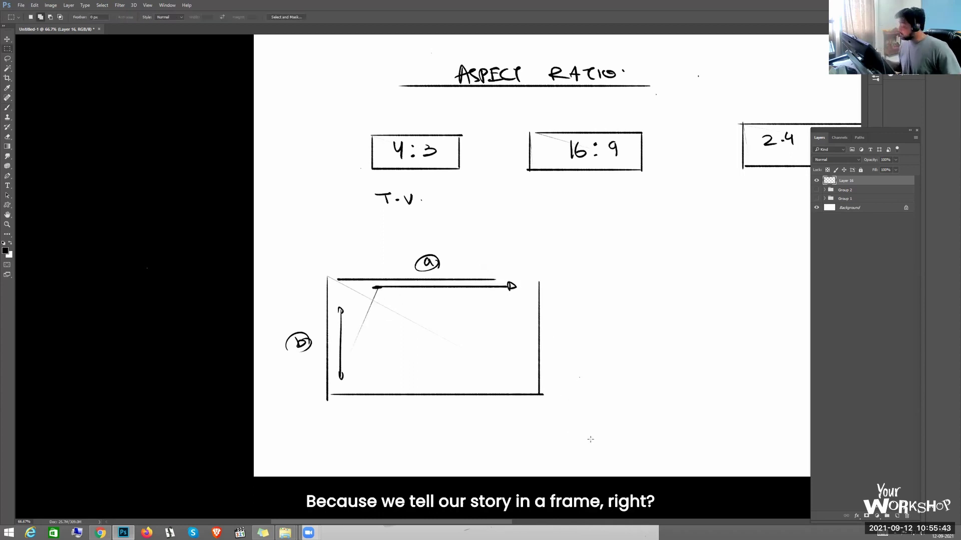
drag(591, 439, 254, 214)
key(Delete)
key(ctrl+d)
- Draw a new wide rectangular frame below the T.V. label using straight connected brush lines
key(b)
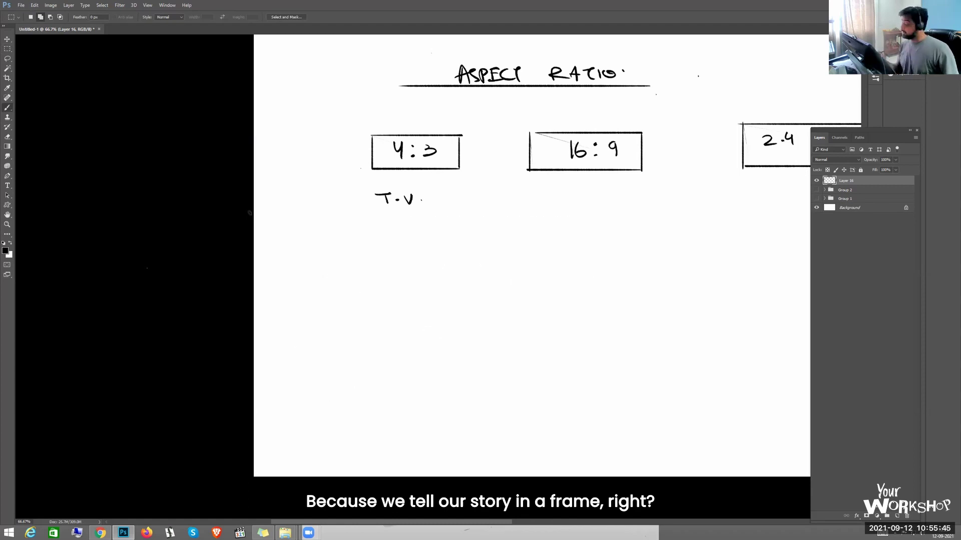
click(310, 345)
shift+click(310, 244)
shift+click(518, 244)
shift+click(520, 364)
shift+click(301, 364)
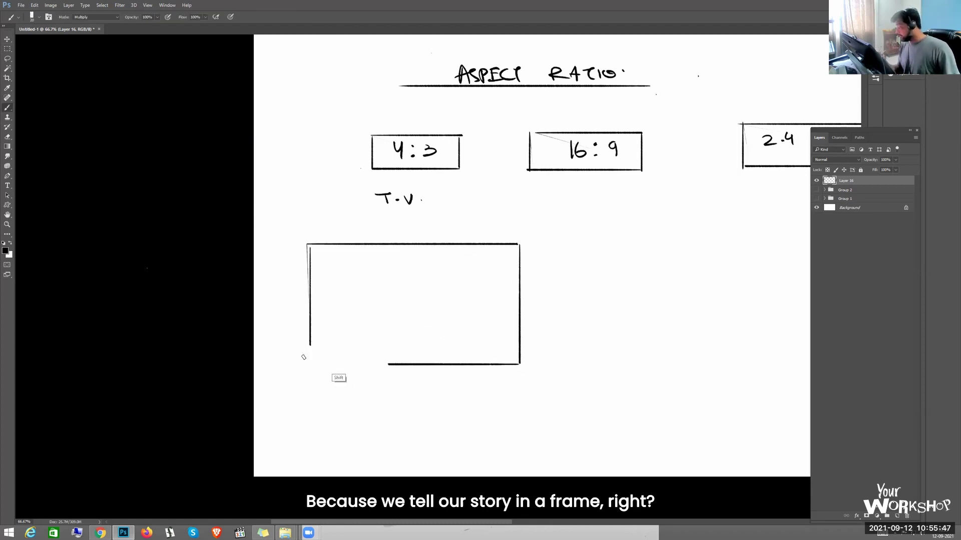
- Erase the wide frame's left side, redraw it straight and clean up its lower corner
key(e)
drag(306, 267, 307, 336)
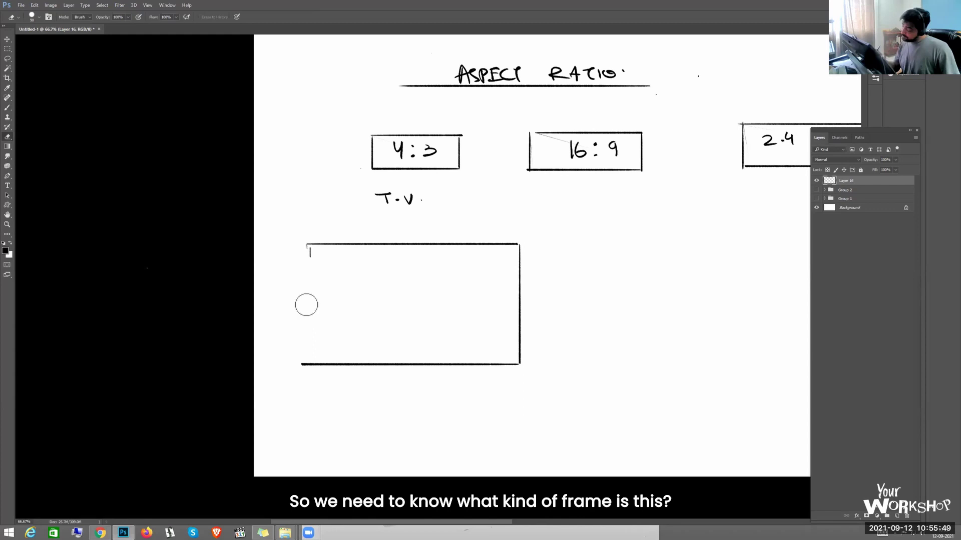
key(b)
drag(309, 245, 309, 362)
key(e)
click(299, 371)
- Draw a tall narrow rectangular frame to the right of the wide frame
key(space)
drag(537, 329, 323, 324)
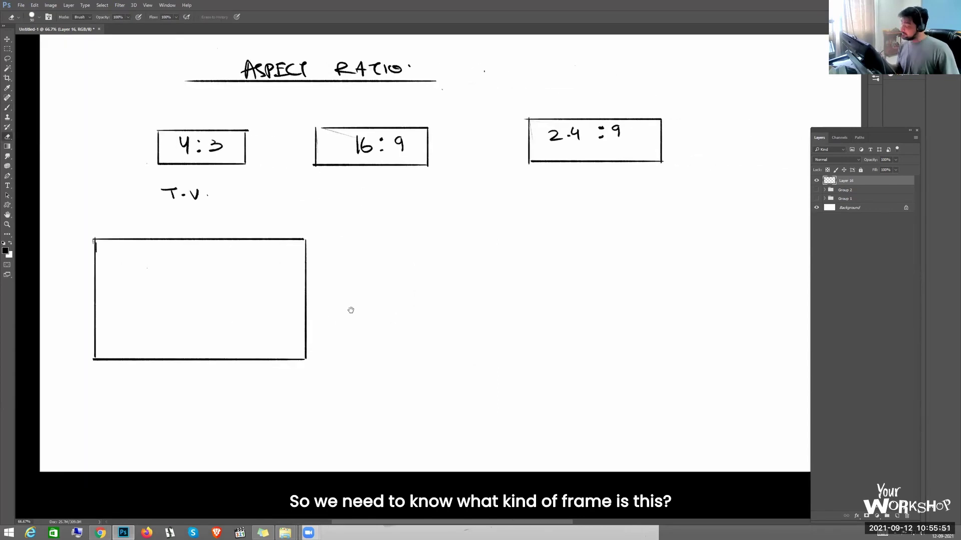
key(b)
mouse_move(349, 233)
mouse_down()
mouse_move(349, 400)
mouse_move(386, 233)
mouse_up()
drag(387, 231, 387, 402)
drag(392, 403, 325, 403)
- Draw a small, roughly square frame beside the tall one, undoing the first short sides and extending them
drag(406, 298, 407, 339)
shift+click(480, 298)
shift+click(481, 337)
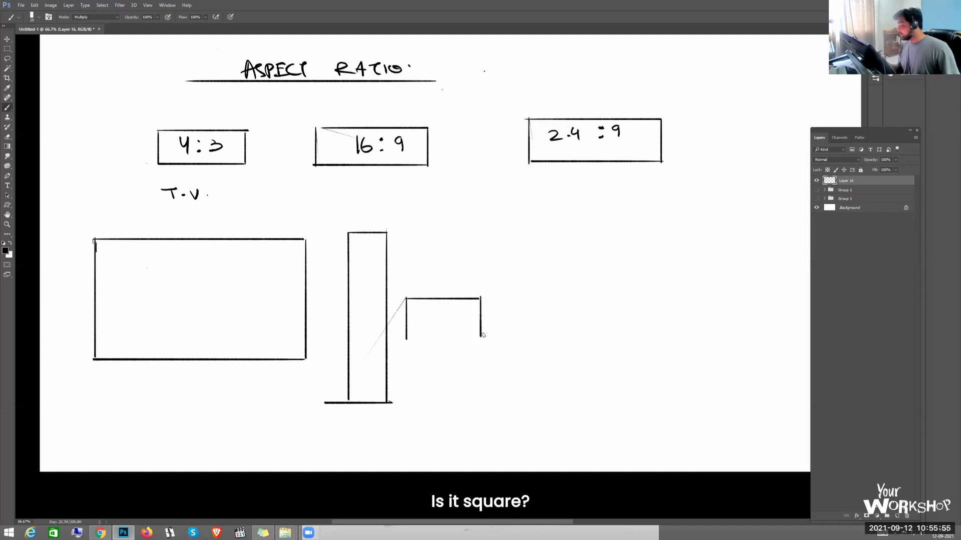
shift+click(407, 337)
key(ctrl+alt+z)
key(ctrl+alt+z)
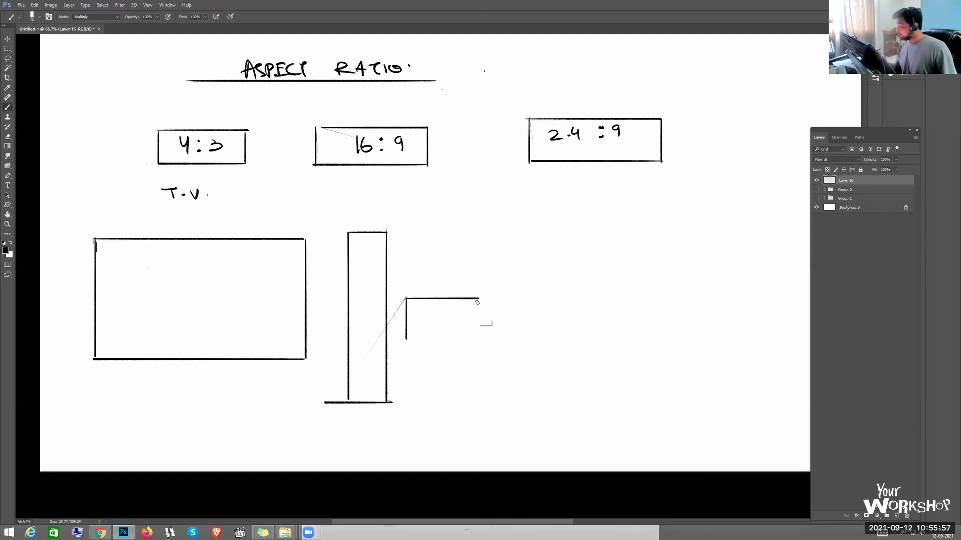
drag(478, 299, 478, 361)
drag(478, 361, 400, 361)
drag(407, 295, 407, 368)
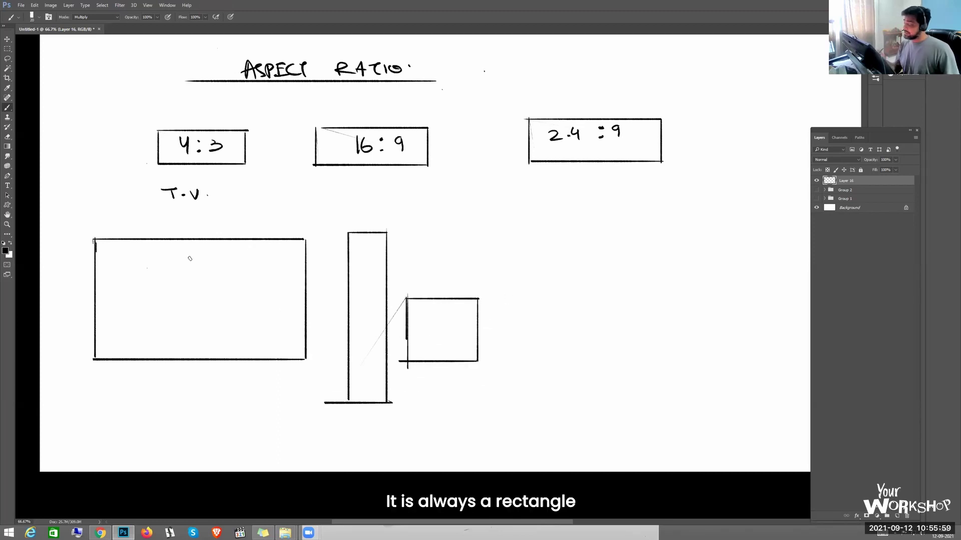
- Draw an arrow pointing into the wide frame and one long line beneath the three ratio boxes
mouse_move(236, 198)
mouse_down()
mouse_move(211, 262)
mouse_move(218, 258)
mouse_up()
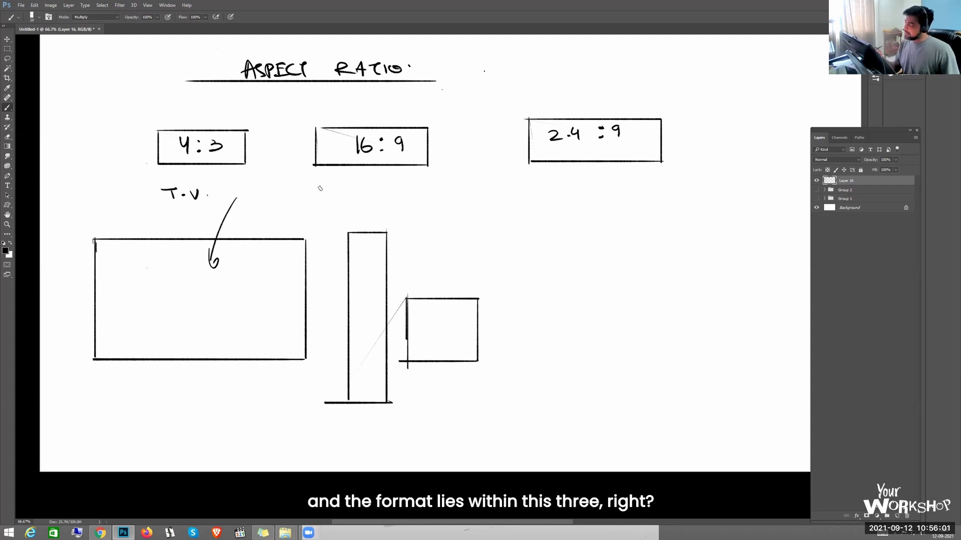
drag(235, 176, 620, 166)
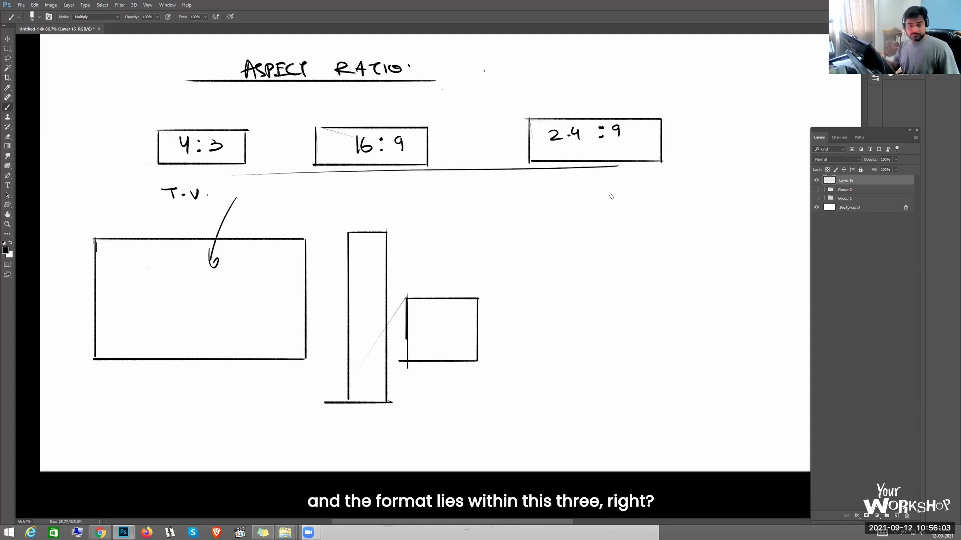
- Select the tall frame and the square frame with a marquee, delete them and deselect
key(m)
drag(520, 448, 327, 202)
key(Delete)
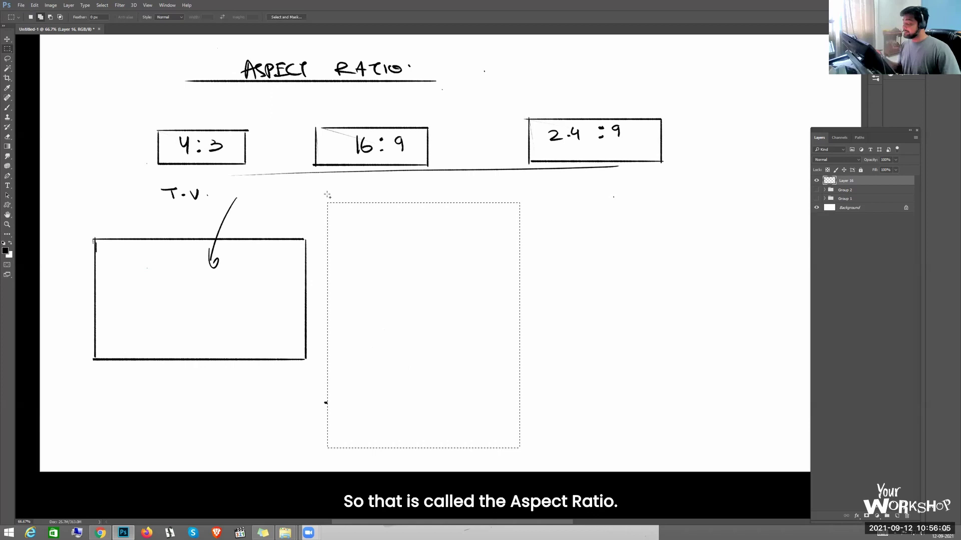
key(ctrl+d)
- Delete the wide frame and erase the leftover piece of the arrow above it
drag(414, 444, 62, 219)
key(Delete)
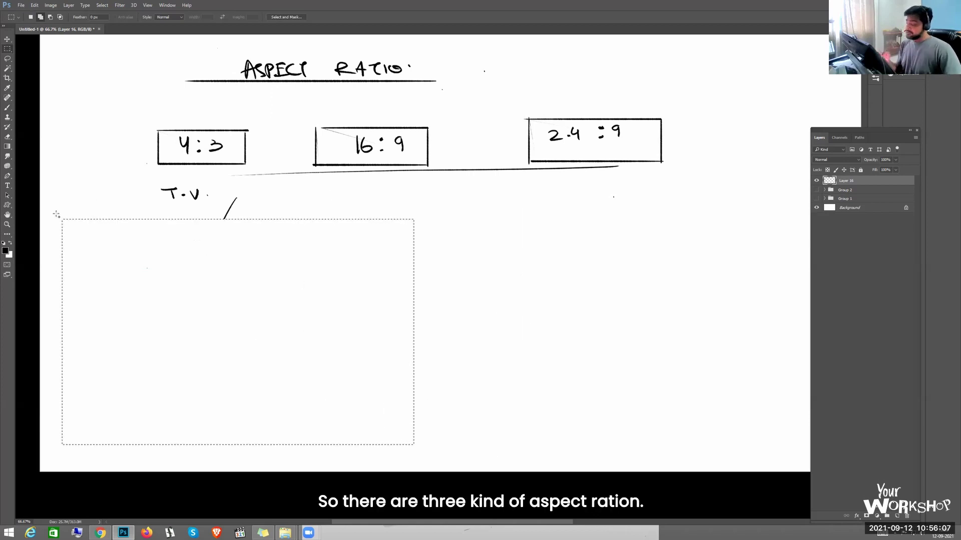
key(ctrl+d)
key(e)
drag(236, 201, 225, 215)
- Erase the long line running beneath the 4:3 and 16:9 boxes
key(space)
drag(412, 317, 495, 325)
drag(532, 186, 650, 178)
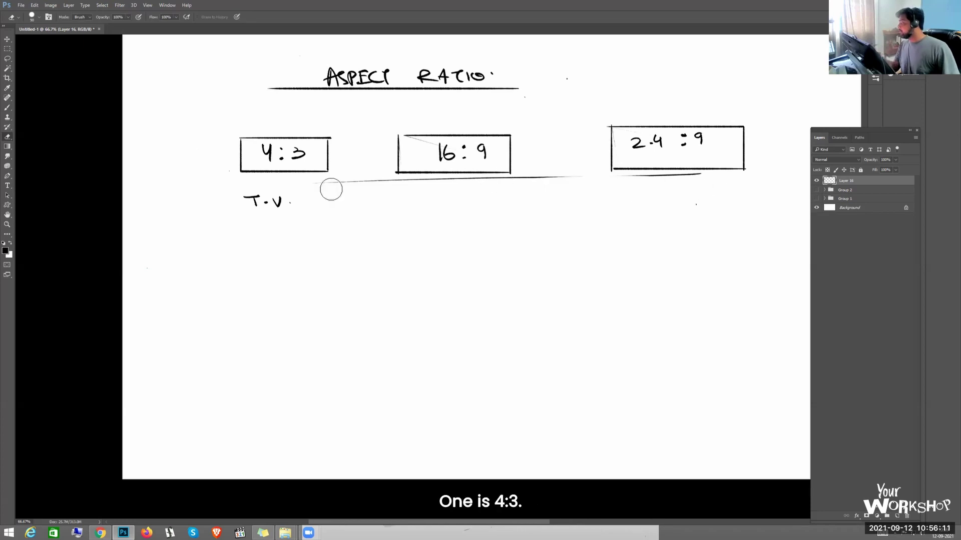
drag(582, 179, 460, 182)
drag(395, 182, 326, 187)
- Write the label "HD" beneath the 16:9 box, undoing and redrawing the letter D
key(b)
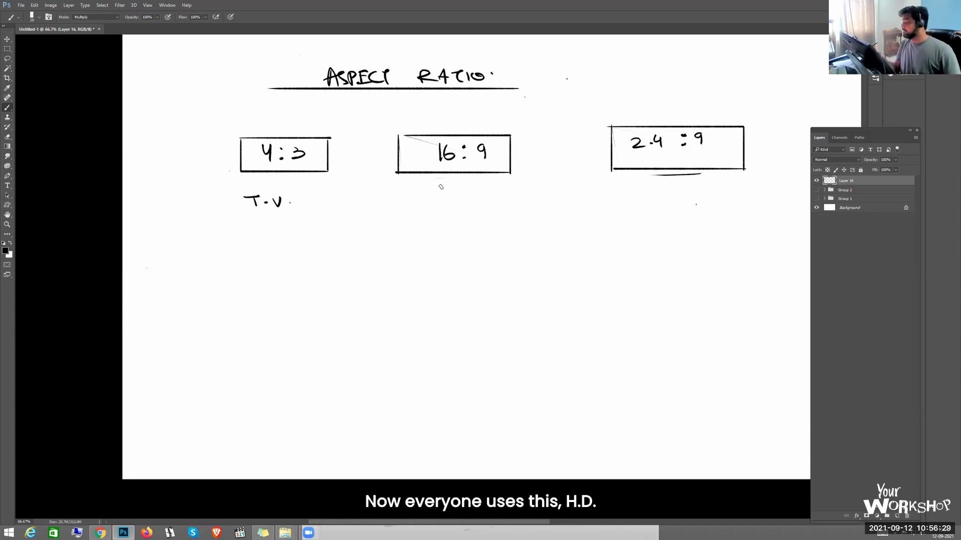
mouse_move(441, 187)
mouse_down()
mouse_move(440, 195)
mouse_move(449, 191)
mouse_up()
drag(447, 187, 446, 196)
drag(455, 187, 455, 195)
click(464, 194)
key(ctrl+z)
key(ctrl+z)
key(ctrl+z)
drag(454, 187, 455, 195)
- Finish the HD label with a period and underline it
mouse_move(607, 273)
mouse_down()
mouse_move(443, 279)
mouse_move(339, 257)
mouse_up()
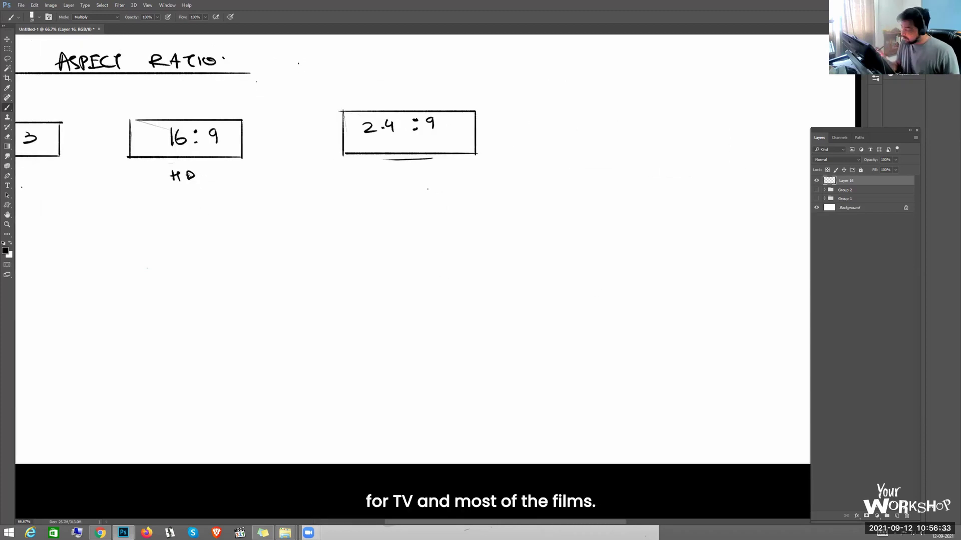
click(198, 175)
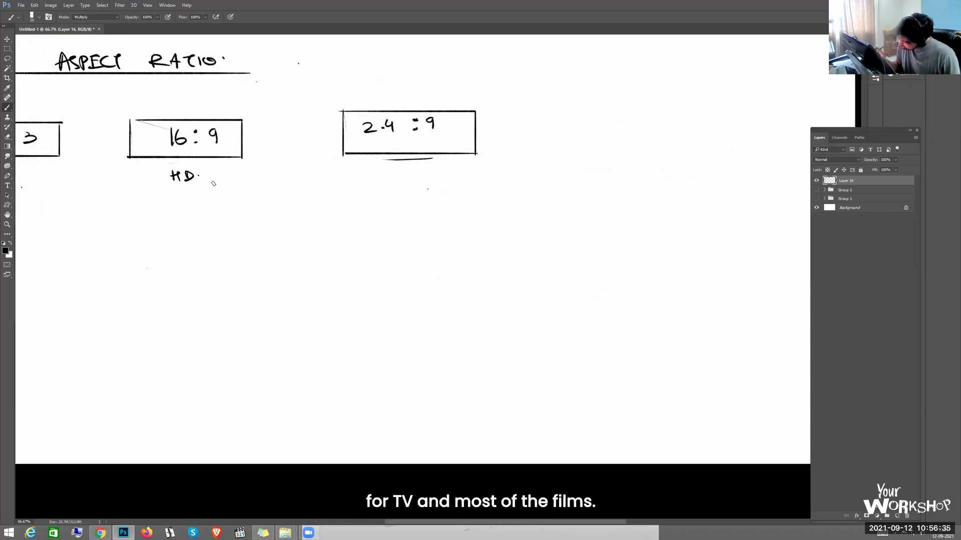
mouse_move(202, 186)
mouse_down()
mouse_move(156, 187)
mouse_move(173, 187)
mouse_up()
key(ctrl+z)
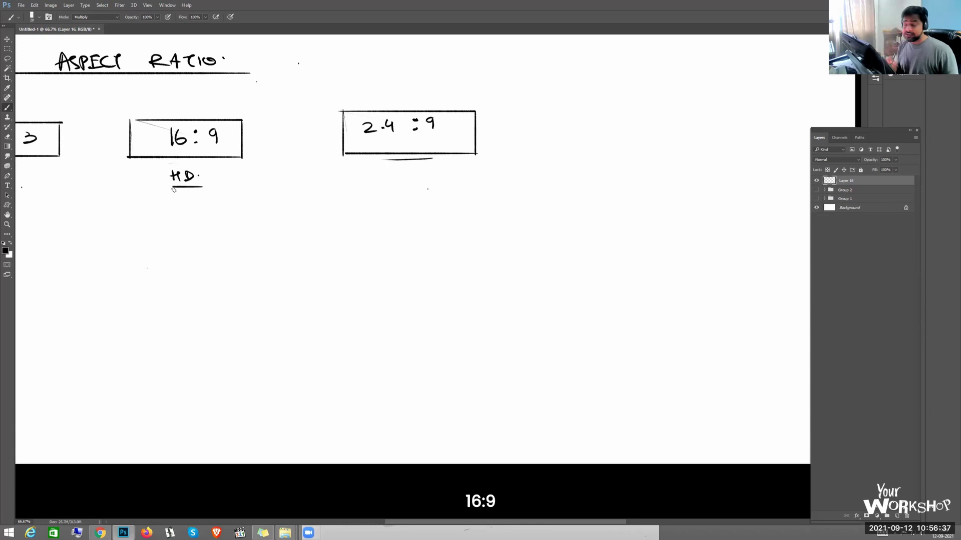
- Erase the leftover line beneath the 2.4 :9 box and write "CINEMA SCOPE." there instead
key(e)
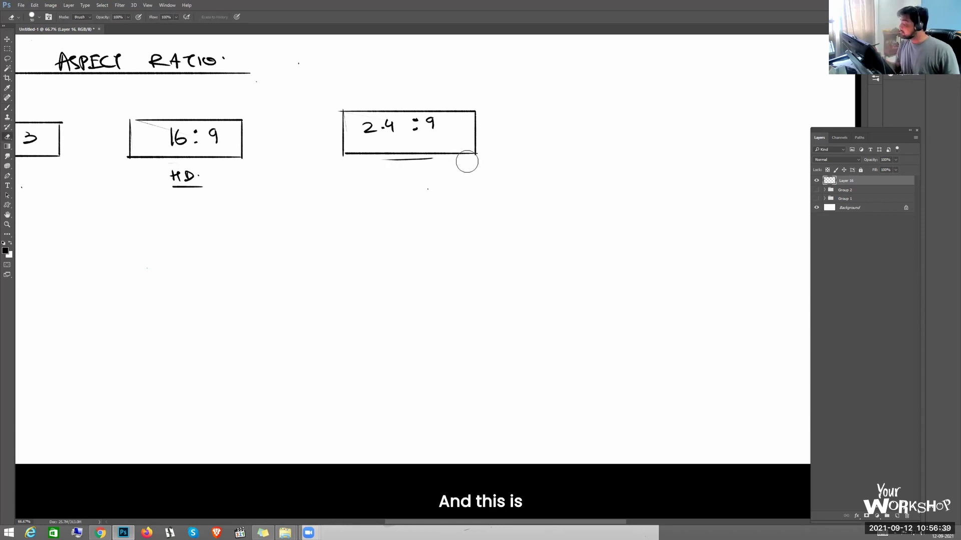
mouse_move(466, 158)
mouse_down()
mouse_move(397, 157)
mouse_move(360, 181)
mouse_move(380, 180)
mouse_up()
key(b)
mouse_move(383, 172)
mouse_down()
mouse_move(395, 181)
mouse_move(464, 178)
mouse_up()
click(484, 176)
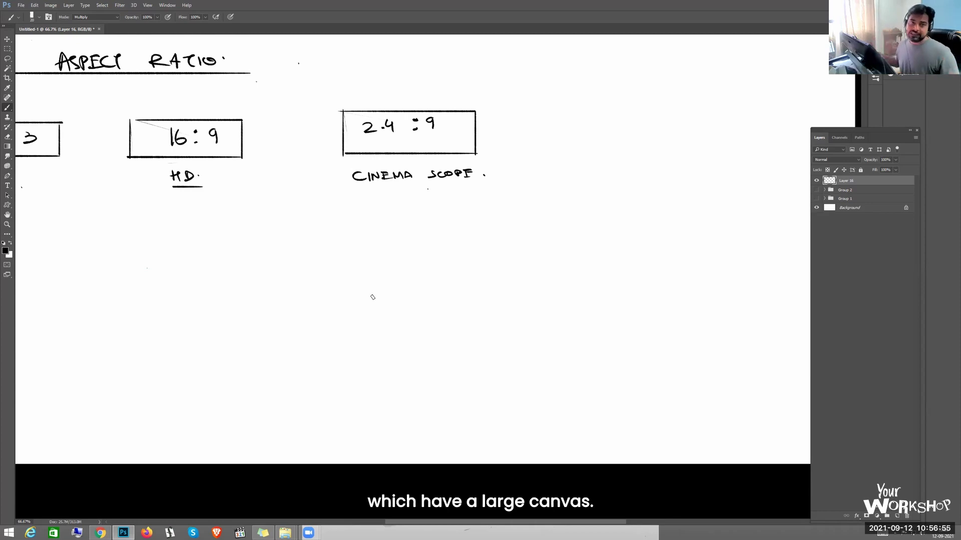
- Draw a short arrow pointing at the 2.4 :9 box from its right side
mouse_move(530, 142)
mouse_down()
mouse_move(488, 144)
mouse_move(496, 138)
mouse_up()
key(ctrl+alt+z)
key(ctrl+alt+z)
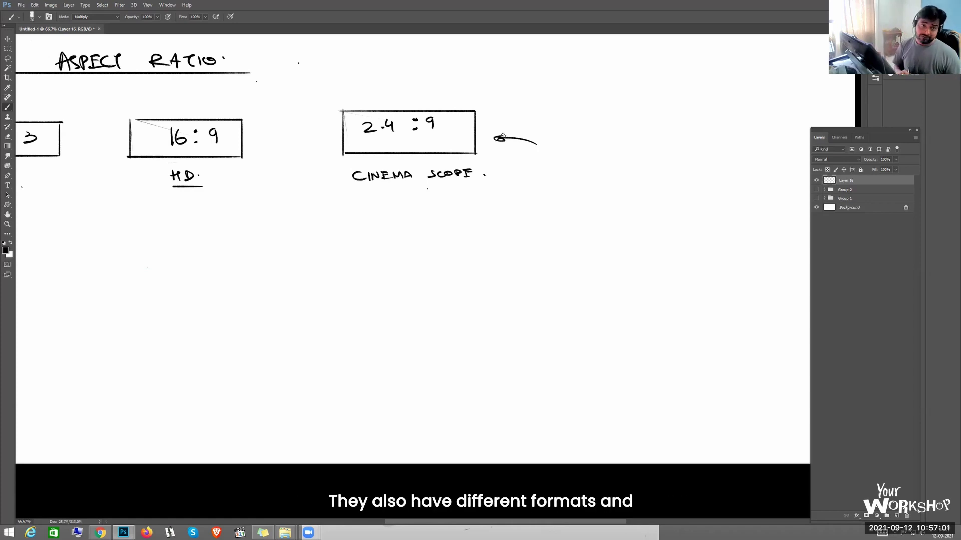
- Replace the slanted stroke beside the 16:9 box with an arrow pointing at the box from the upper right
drag(273, 113, 246, 150)
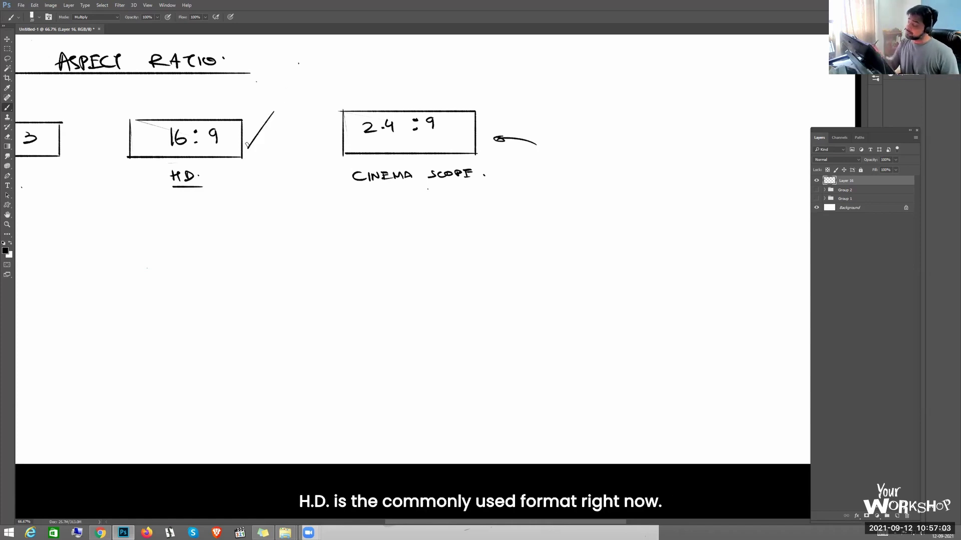
key(ctrl+z)
drag(293, 92, 254, 128)
drag(257, 122, 255, 130)
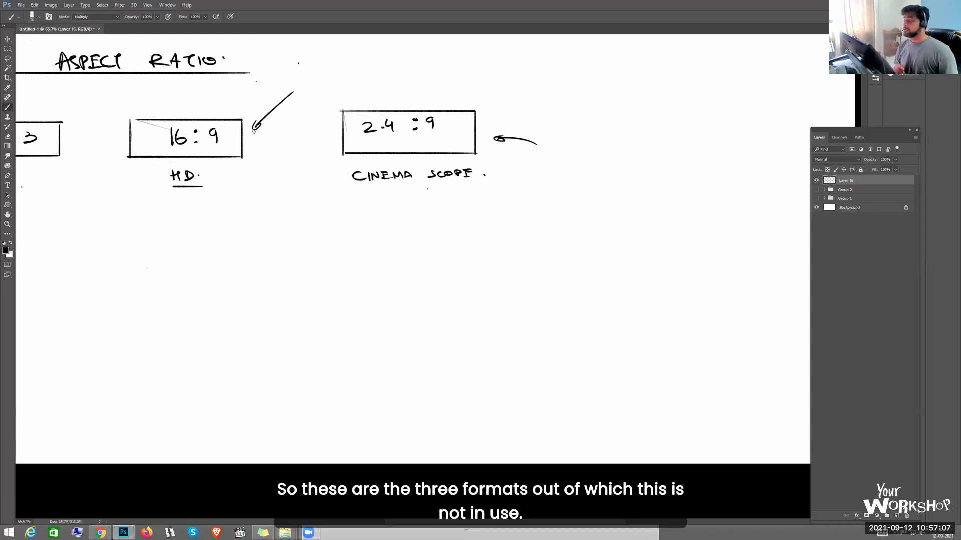
- Draw a larger, nearly square frame around the 4:3 box and its T.V. label
key(z)
drag(473, 259, 445, 270)
key(b)
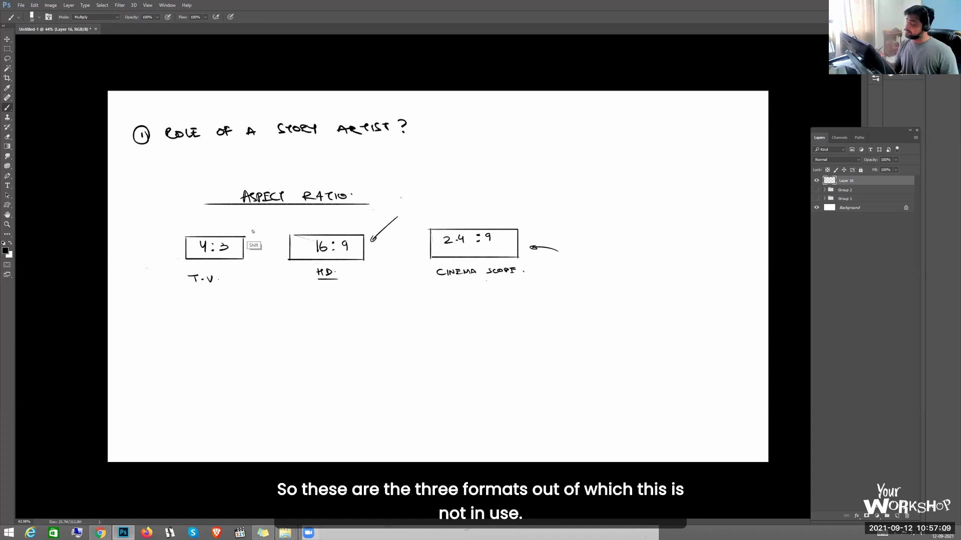
mouse_move(254, 221)
mouse_down()
mouse_move(254, 301)
mouse_move(150, 301)
mouse_move(161, 220)
mouse_move(159, 310)
mouse_up()
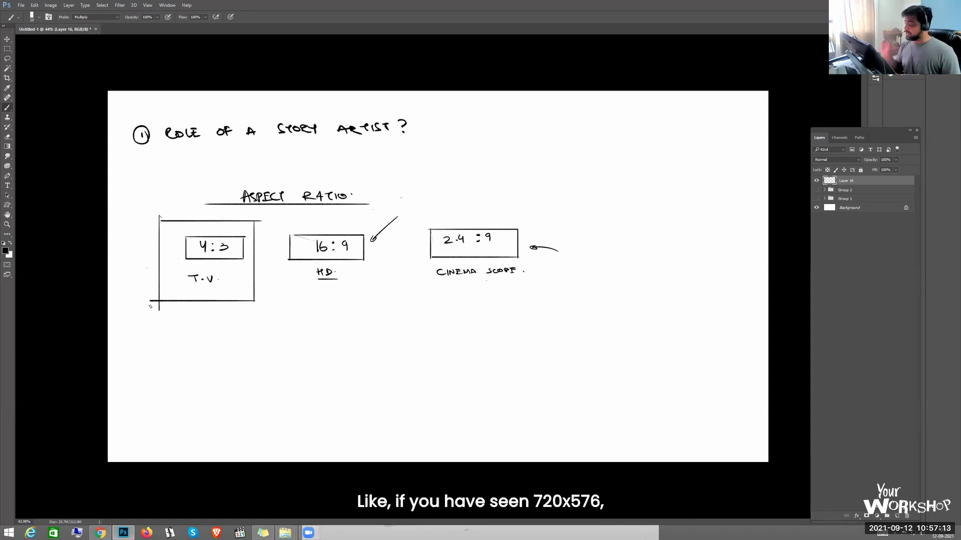
- Write "720 x 576." at an upward slant below the frame around the 4:3 box
drag(231, 358, 242, 357)
drag(244, 353, 275, 348)
drag(268, 344, 275, 346)
key(ctrl+alt+z)
key(ctrl+alt+z)
mouse_move(277, 338)
mouse_down()
mouse_move(269, 344)
mouse_move(283, 338)
mouse_up()
key(ctrl+alt+z)
drag(282, 330, 295, 330)
click(310, 328)
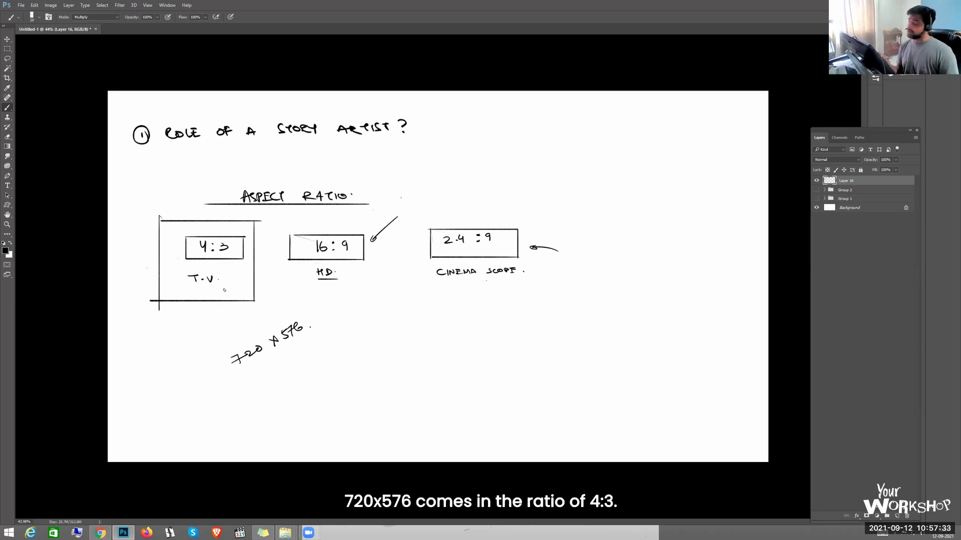
- Draw a short arrow from the 720 x 576 note up to the T.V. frame, removing the line struck beneath the note
mouse_move(231, 315)
mouse_down()
mouse_move(242, 337)
mouse_move(234, 319)
mouse_up()
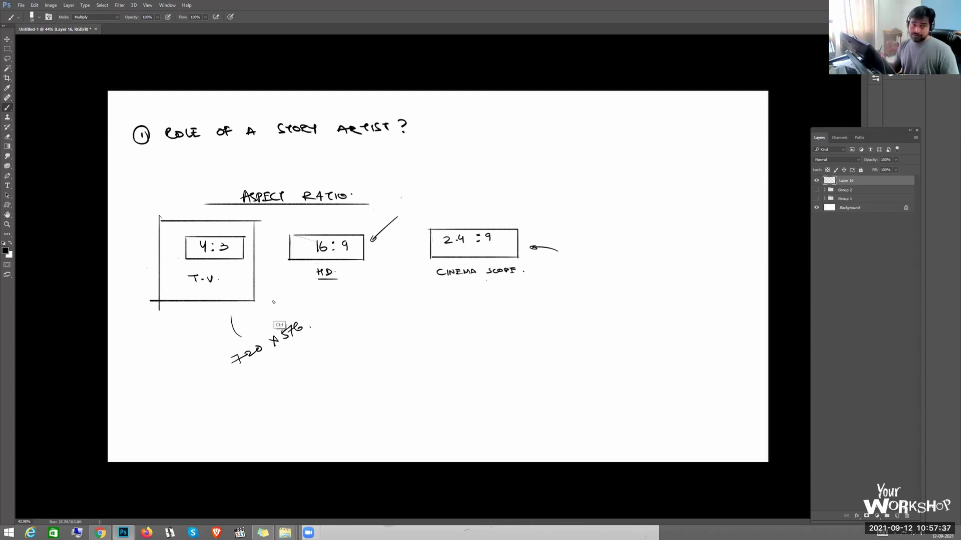
drag(320, 334, 191, 393)
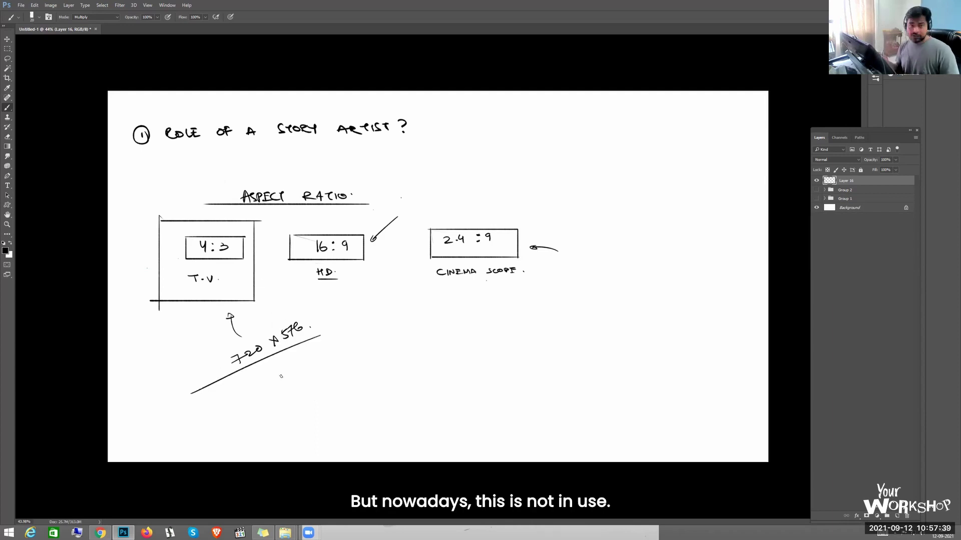
key(ctrl+z)
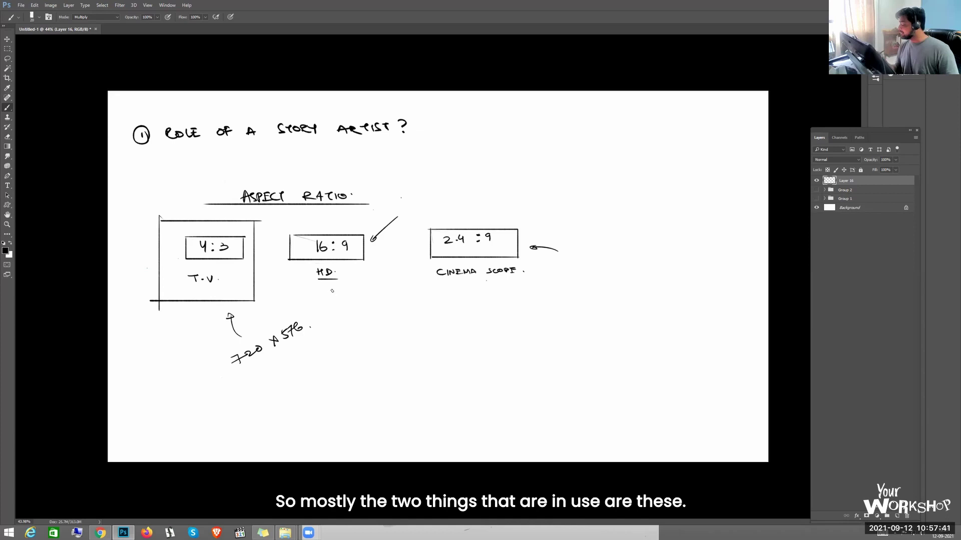
drag(332, 292, 499, 298)
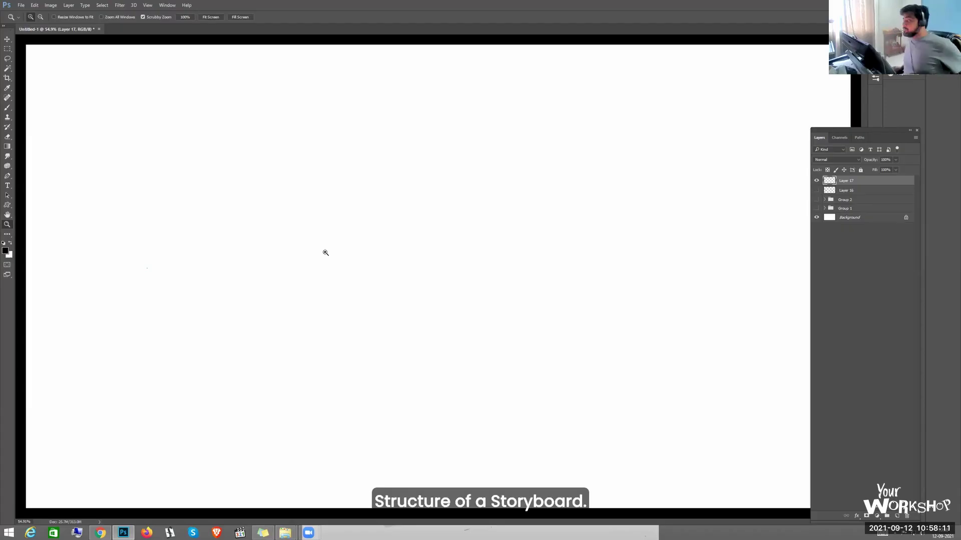
- Write the heading "STRUCTURE OF A STORYBOARD." across the top of the blank page and underline it
key(b)
mouse_move(303, 86)
mouse_down()
mouse_move(319, 95)
mouse_move(297, 113)
mouse_up()
key(ctrl+0)
mouse_move(312, 100)
mouse_down()
mouse_move(313, 114)
mouse_move(333, 112)
mouse_up()
drag(336, 99, 344, 100)
drag(356, 99, 367, 113)
drag(461, 99, 473, 98)
drag(506, 107, 558, 106)
mouse_move(620, 93)
mouse_down()
mouse_move(612, 107)
mouse_move(630, 103)
mouse_up()
drag(263, 125, 707, 121)
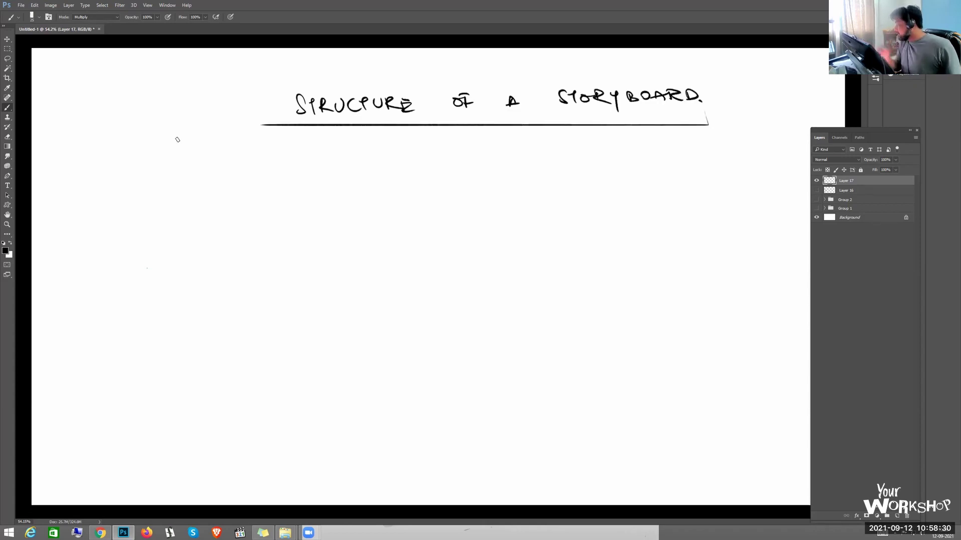
drag(395, 306, 349, 307)
key(z)
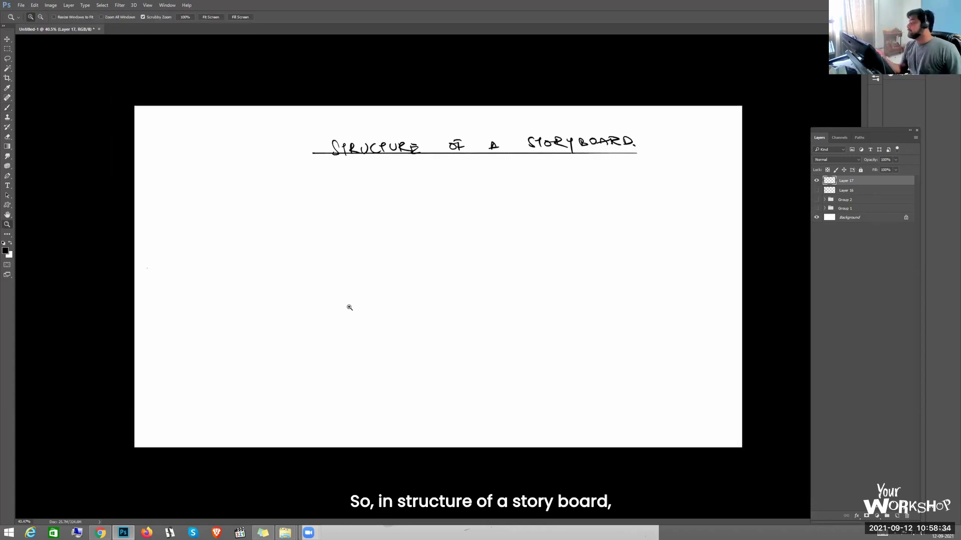
scroll(401, 221, up, 1)
drag(515, 144, 475, 121)
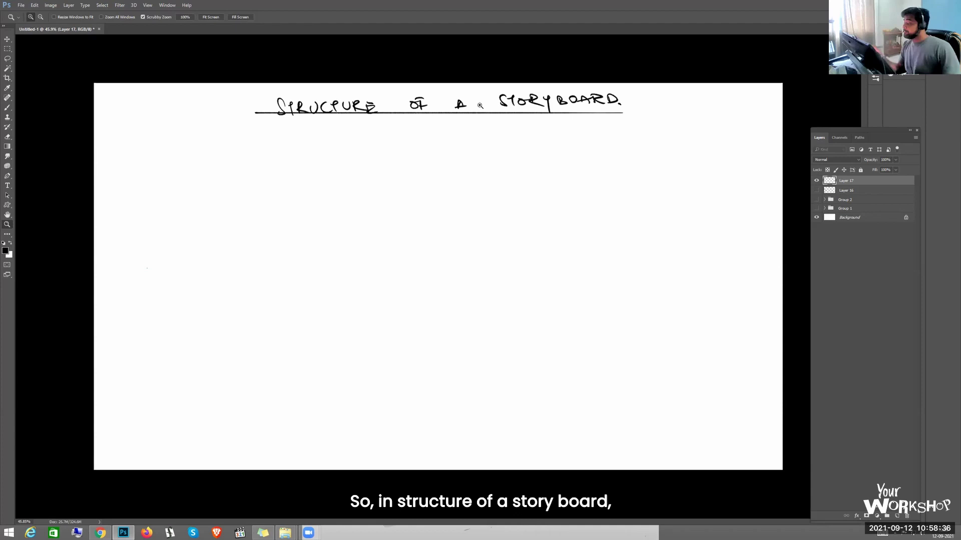
drag(350, 222, 362, 219)
drag(313, 267, 405, 305)
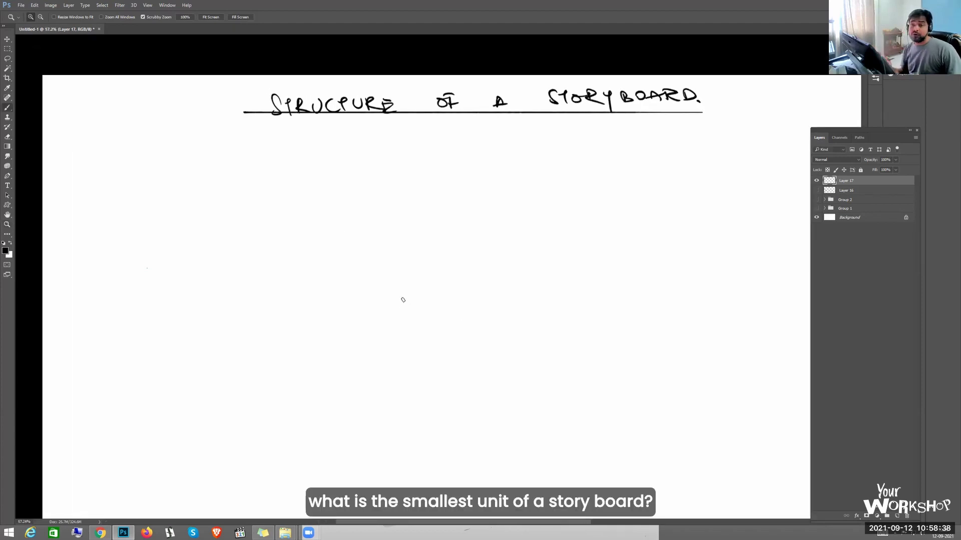
key(b)
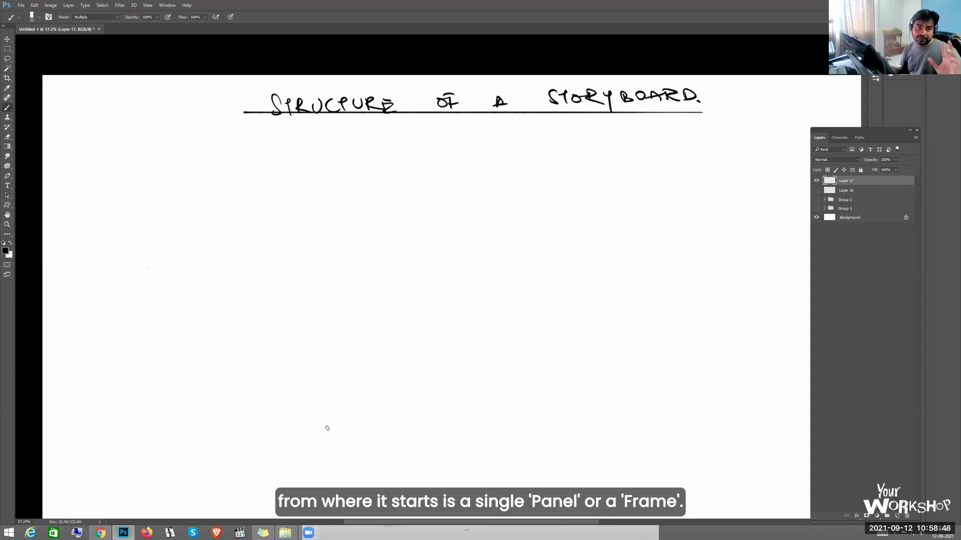
key(m)
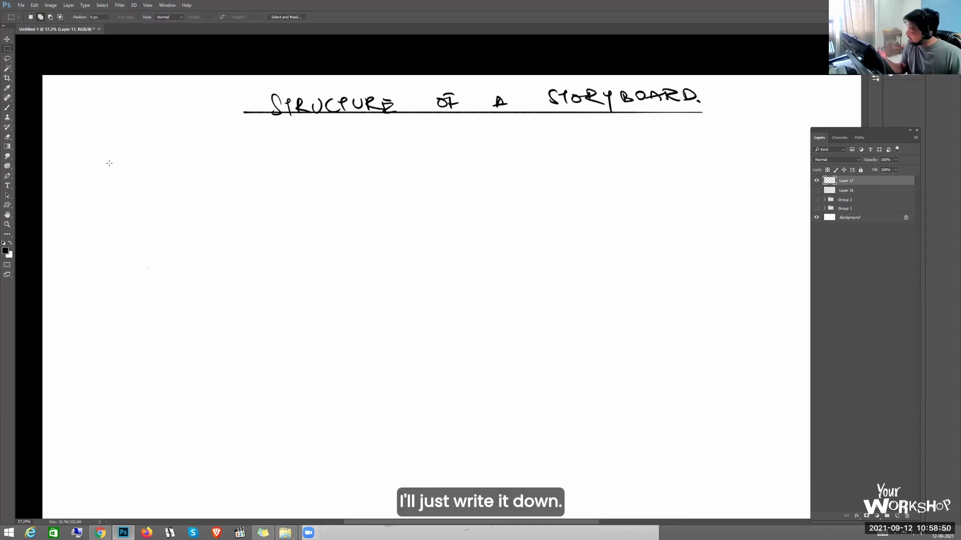
- Write a circled 1 followed by "PANEL OR A FRAME." as the first point beneath the heading
key(b)
drag(140, 161, 144, 166)
drag(131, 167, 134, 175)
drag(192, 165, 192, 178)
drag(207, 166, 230, 174)
drag(235, 165, 258, 171)
mouse_move(303, 166)
mouse_down()
mouse_move(322, 174)
mouse_move(361, 164)
mouse_up()
mouse_move(393, 170)
mouse_down()
mouse_move(450, 161)
mouse_move(468, 170)
mouse_up()
drag(470, 168, 470, 168)
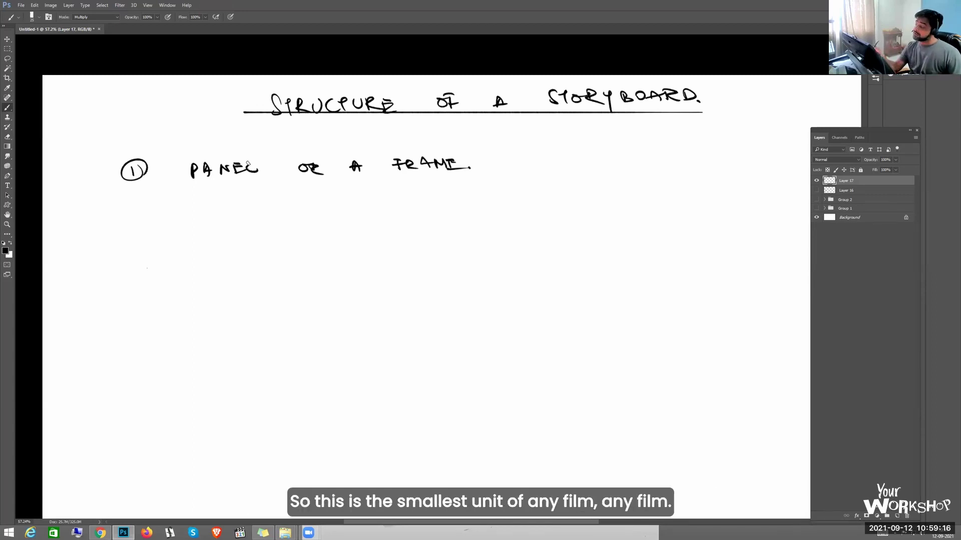
- Erase the unclear last letter of PANEL and rewrite it as an L followed by a period
key(e)
mouse_move(251, 176)
mouse_down()
mouse_move(257, 159)
mouse_move(257, 171)
mouse_up()
key(b)
key(ctrl+z)
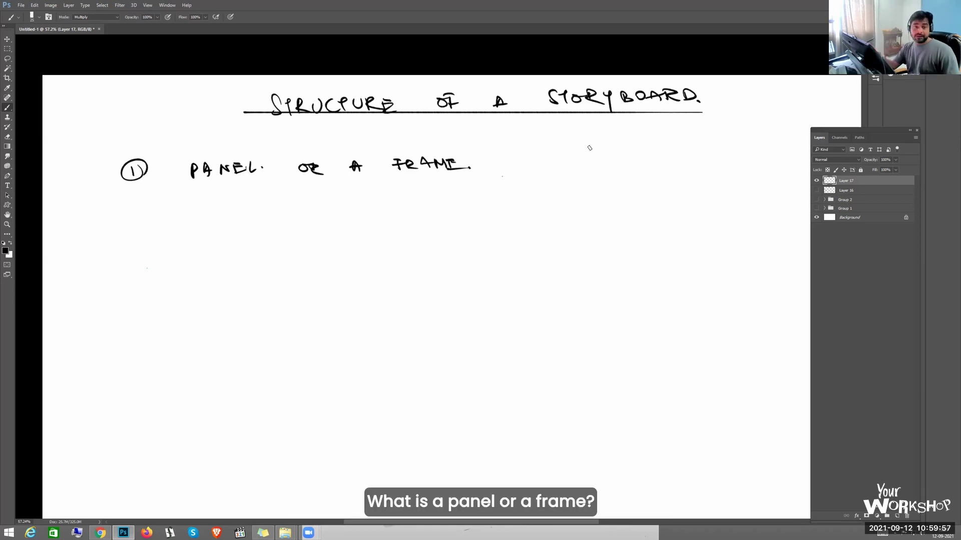
- Draw a small rectangular frame to the right of the PANEL OR A FRAME line and an arrow pointing to it
mouse_move(645, 137)
mouse_down()
mouse_move(581, 137)
mouse_move(581, 179)
mouse_move(653, 179)
mouse_up()
key(ctrl+z)
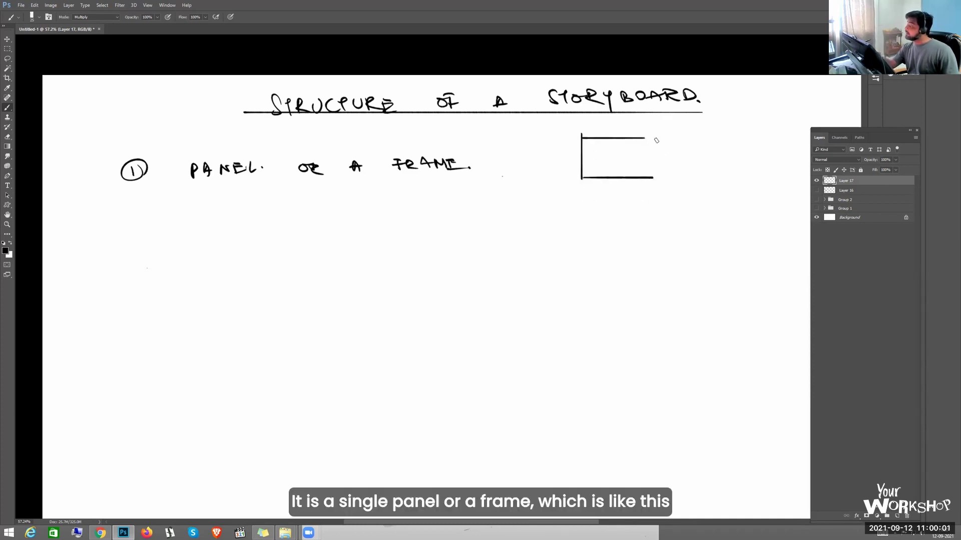
drag(656, 139, 656, 177)
key(e)
drag(584, 138, 659, 138)
key(b)
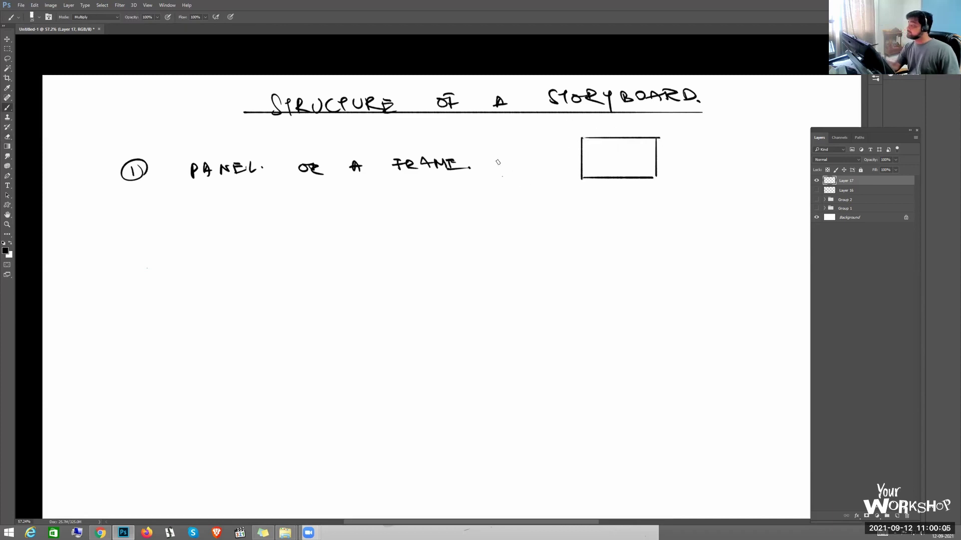
drag(486, 161, 560, 163)
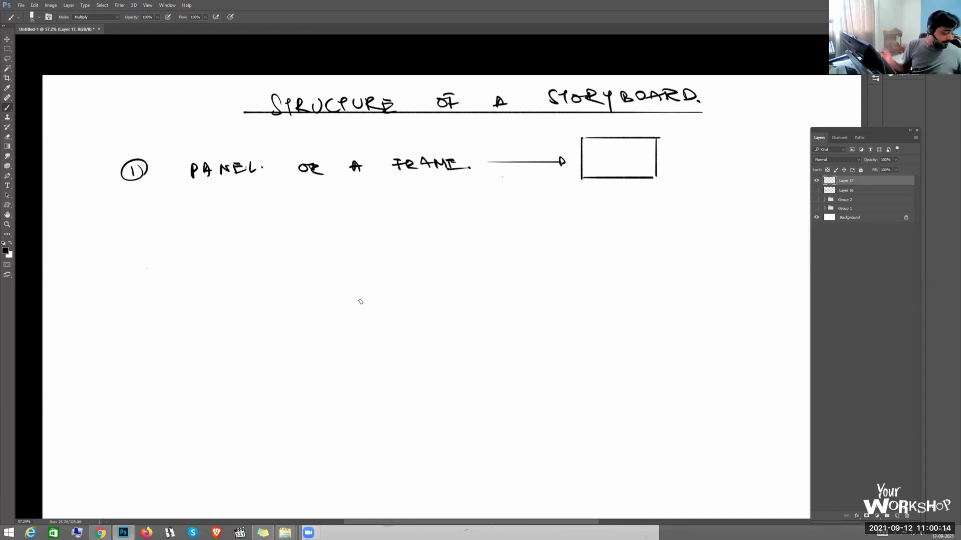
- Draw a rectangle below the first point, label it "PANEL." and add an arrow leading right from it
drag(419, 366, 499, 359)
drag(219, 259, 218, 294)
drag(218, 254, 309, 255)
drag(310, 252, 309, 300)
drag(224, 301, 311, 302)
drag(354, 277, 436, 278)
drag(435, 274, 436, 281)
drag(207, 329, 416, 324)
drag(445, 317, 234, 303)
- Draw a stack of four overlapping, offset frames to the right of the panel's arrow
mouse_move(387, 238)
mouse_down()
mouse_move(388, 289)
mouse_move(453, 238)
mouse_up()
drag(395, 289, 457, 289)
key(e)
mouse_move(450, 235)
mouse_down()
mouse_move(422, 289)
mouse_move(451, 226)
mouse_up()
key(b)
drag(445, 206, 506, 206)
drag(443, 253, 525, 253)
drag(391, 291, 489, 292)
- Erase the stray line pieces on the stacked frames and label the stack "SHOT."
key(e)
drag(388, 238, 388, 274)
mouse_move(480, 304)
mouse_down()
mouse_move(442, 310)
mouse_move(434, 326)
mouse_up()
key(b)
drag(507, 378, 383, 358)
- Draw an arrow leading right from the shot stack and place a smaller duplicate of the stack at its end
drag(382, 229, 466, 229)
drag(467, 224, 468, 234)
key(l)
mouse_move(274, 179)
mouse_down()
mouse_move(293, 287)
mouse_move(300, 171)
mouse_up()
key(ctrl+j)
key(ctrl+t)
drag(363, 192, 316, 222)
key(Return)
- Fill the small stack with red and place a duplicate of it directly above
key(b)
mouse_move(281, 251)
mouse_down()
mouse_move(531, 245)
mouse_move(565, 223)
mouse_move(488, 260)
mouse_move(540, 270)
mouse_move(584, 208)
mouse_move(552, 202)
mouse_up()
click(5, 251)
key(ctrl+j)
key(ctrl+t)
key(Return)
- Recolor the upper stack from red to yellow with Hue/Saturation, setting saturation to +62, and clear the selection
key(w)
click(555, 200)
key(ctrl+u)
drag(676, 189, 698, 188)
drag(676, 171, 695, 172)
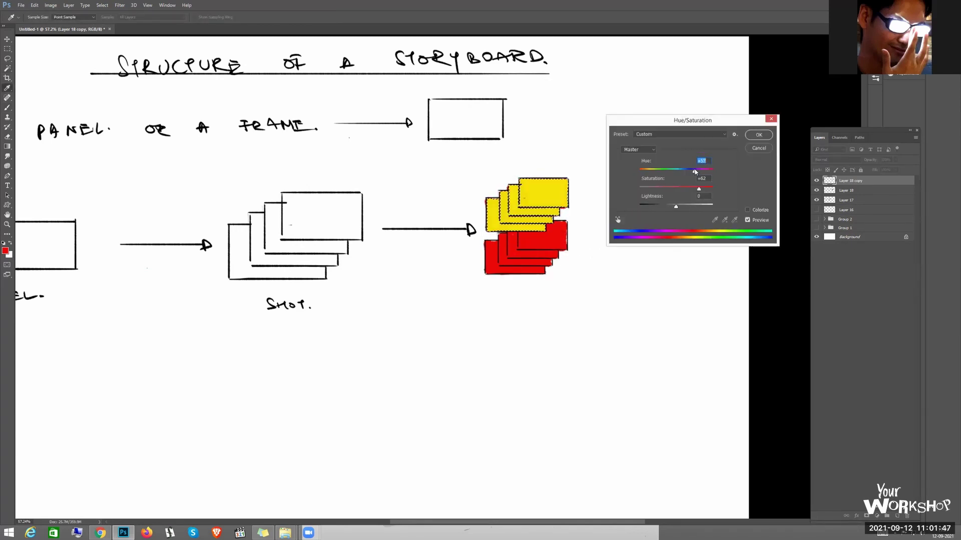
key(Return)
key(ctrl+d)
click(816, 180)
click(816, 181)
- Write the label "SCENE." in black beneath the yellow and red stacks
key(b)
key(d)
drag(484, 295, 539, 299)
drag(539, 394, 510, 395)
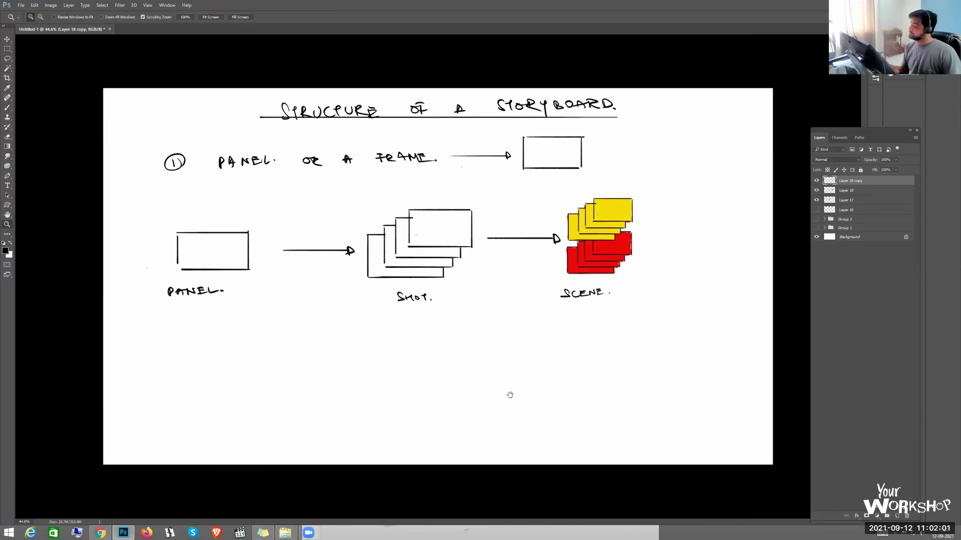
- Duplicate both scene stacks into the empty area below the PANEL label and merge the copies into one layer
shift+click(847, 192)
key(ctrl+j)
key(ctrl+t)
mouse_move(615, 221)
mouse_down()
mouse_move(195, 374)
mouse_move(195, 364)
mouse_up()
key(Return)
key(e)
click(858, 181)
drag(143, 436, 193, 436)
key(ctrl+e)
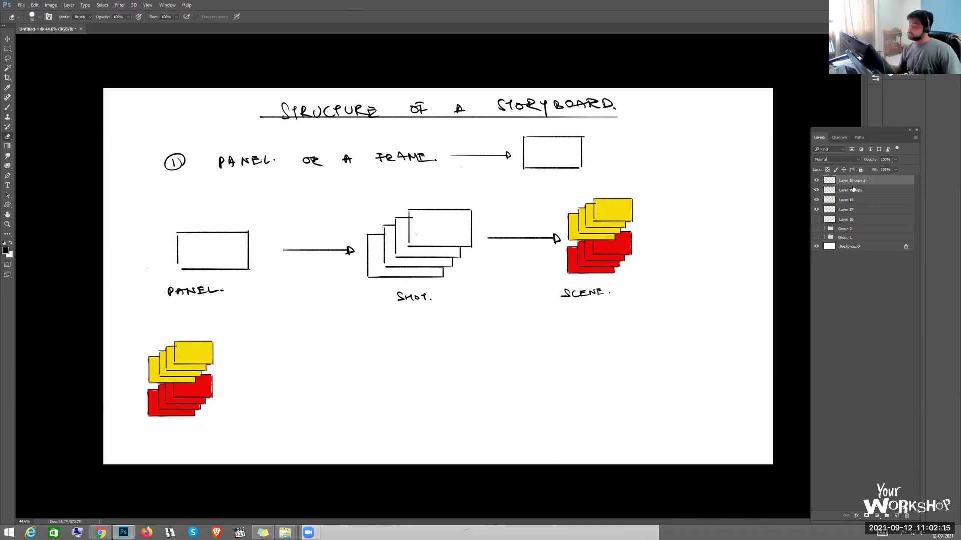
- Duplicate the merged stacks, flip the copy horizontally and place it just to the right of the original
key(ctrl+j)
key(ctrl+t)
drag(197, 375, 249, 388)
right_click(281, 365)
click(305, 492)
- Lighten the left half of the mirrored stacks with Levels by raising the output black level to 137
click(845, 191)
key(ctrl+l)
drag(551, 202, 603, 201)
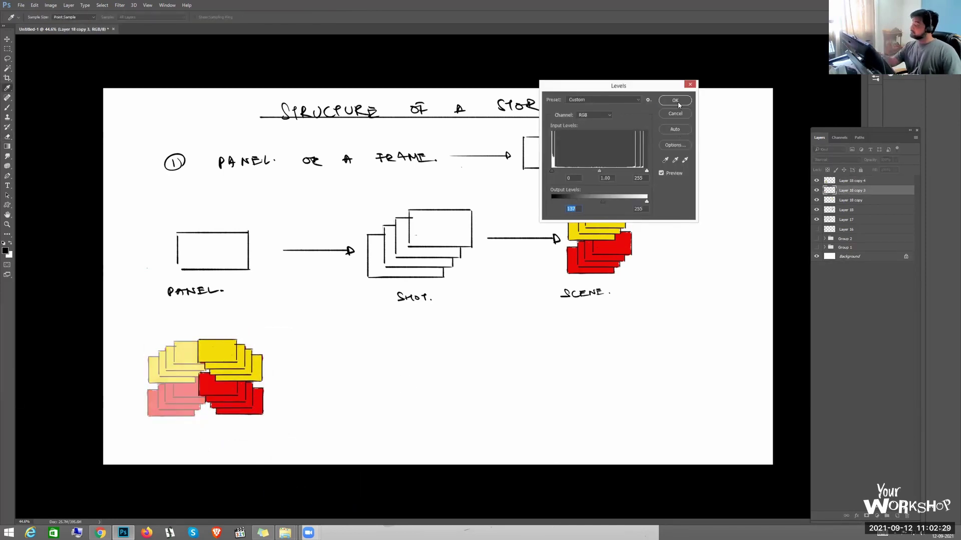
click(675, 100)
- Add a new layer on top and write the label "SEQUENCE." beneath the mirrored stacks
click(852, 181)
key(b)
key(ctrl+shift+alt+n)
drag(165, 442, 250, 440)
key(e)
key(b)
- Draw a bent connector arrow from the scene stacks down and back to the top of the sequence stacks
drag(649, 230, 676, 229)
mouse_move(676, 229)
mouse_down()
mouse_move(676, 315)
mouse_move(205, 313)
mouse_up()
drag(206, 313, 206, 327)
- Draw a long arrow leading right from the sequence stacks to a small box labelled "SEQ" with a circled 1
drag(279, 376, 400, 377)
drag(400, 374, 475, 367)
drag(429, 388, 475, 388)
drag(423, 409, 466, 411)
- Add a plus sign, a second box labelled "SEQ" with a circled 2, another plus with dots, and an arrow to "FILM."
drag(493, 376, 570, 362)
drag(512, 386, 569, 385)
mouse_move(520, 409)
mouse_down()
mouse_move(549, 406)
mouse_move(603, 374)
mouse_move(740, 368)
mouse_up()
click(746, 369)
key(z)
drag(695, 400, 665, 422)
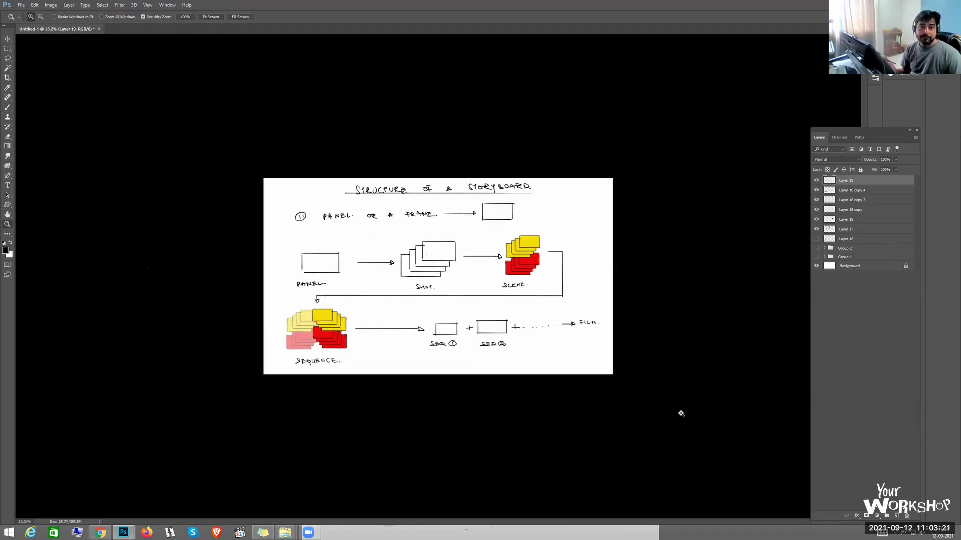
drag(526, 362, 551, 349)
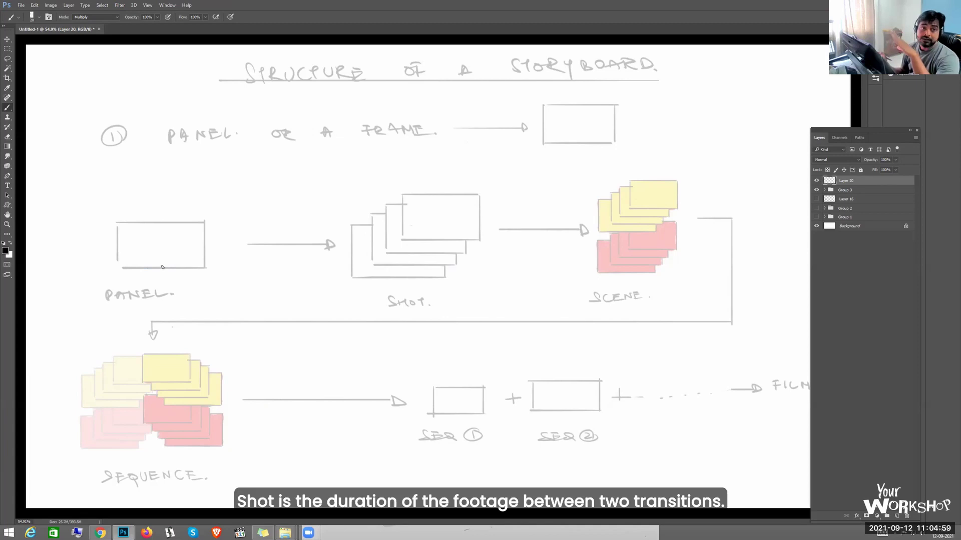
- Hide the faded storyboard structure group and draw a wide rectangular frame on the empty page
click(816, 190)
mouse_move(119, 167)
mouse_down()
mouse_move(119, 117)
mouse_move(231, 111)
mouse_move(231, 168)
mouse_move(293, 155)
mouse_up()
drag(293, 154, 474, 304)
- Sketch a bald character seated behind a table line with a mug in front, inside the frame
key(bracketleft)
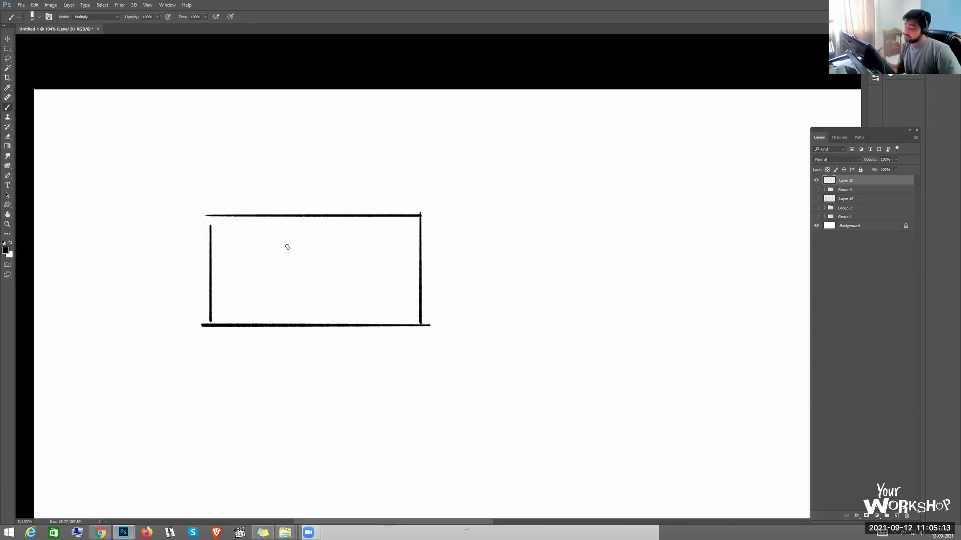
key(bracketright)
drag(247, 307, 371, 306)
key(ctrl+z)
drag(262, 313, 372, 313)
drag(271, 257, 292, 245)
mouse_move(269, 259)
mouse_down()
mouse_move(275, 272)
mouse_move(255, 312)
mouse_up()
key(ctrl+z)
drag(265, 286, 280, 310)
mouse_move(279, 276)
mouse_down()
mouse_move(291, 275)
mouse_move(320, 306)
mouse_move(284, 313)
mouse_up()
drag(331, 292, 337, 313)
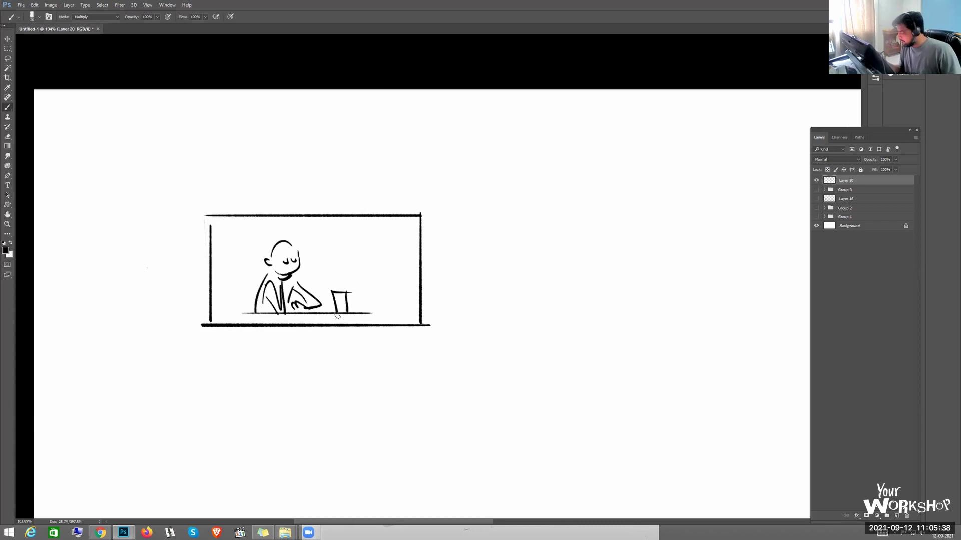
- Redraw the character's arm reaching to the mug, finish the mug, and sketch a chair back behind the character
key(e)
drag(298, 287, 316, 306)
key(b)
mouse_move(297, 282)
mouse_down()
mouse_move(318, 296)
mouse_move(298, 309)
mouse_move(349, 311)
mouse_up()
drag(233, 281, 238, 310)
drag(233, 281, 257, 280)
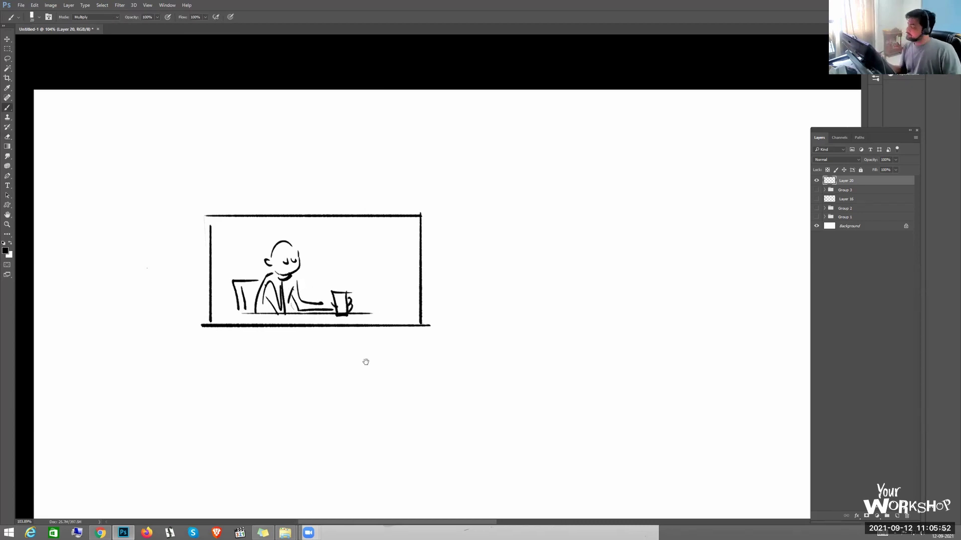
- Extend the table line to the frame's right edge, draw a door outline behind it, and erase the overshoot
drag(365, 362, 214, 370)
drag(210, 321, 295, 321)
drag(218, 258, 218, 319)
mouse_move(218, 254)
mouse_down()
mouse_move(251, 253)
mouse_move(252, 317)
mouse_up()
key(e)
drag(295, 320, 274, 321)
key(b)
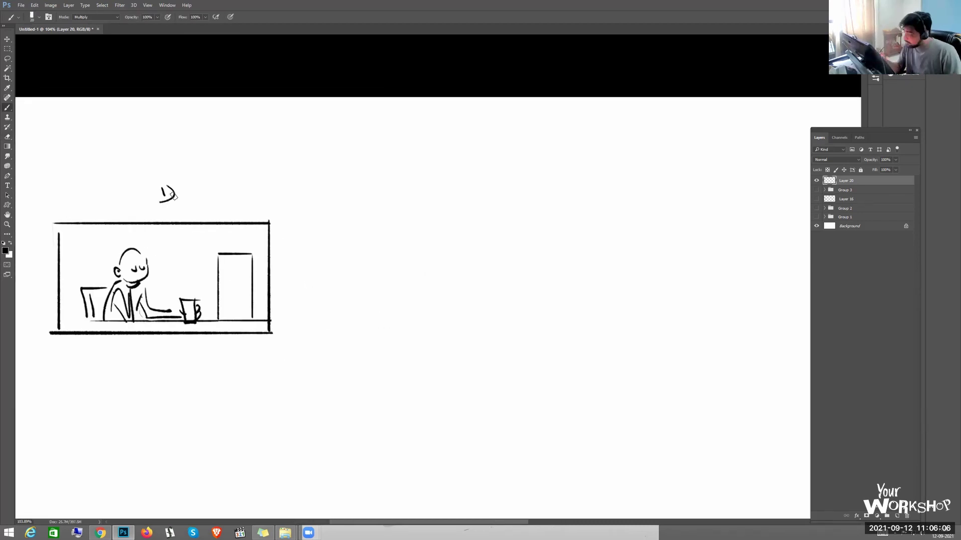
- Replace the mark above the panel with a circled "P-1" and place a copy of the panel beside it
key(ctrl+alt+z)
drag(204, 183, 207, 188)
key(m)
mouse_move(44, 213)
mouse_down()
mouse_move(288, 347)
mouse_move(477, 339)
mouse_up()
key(v)
key(ctrl+d)
drag(524, 366, 490, 371)
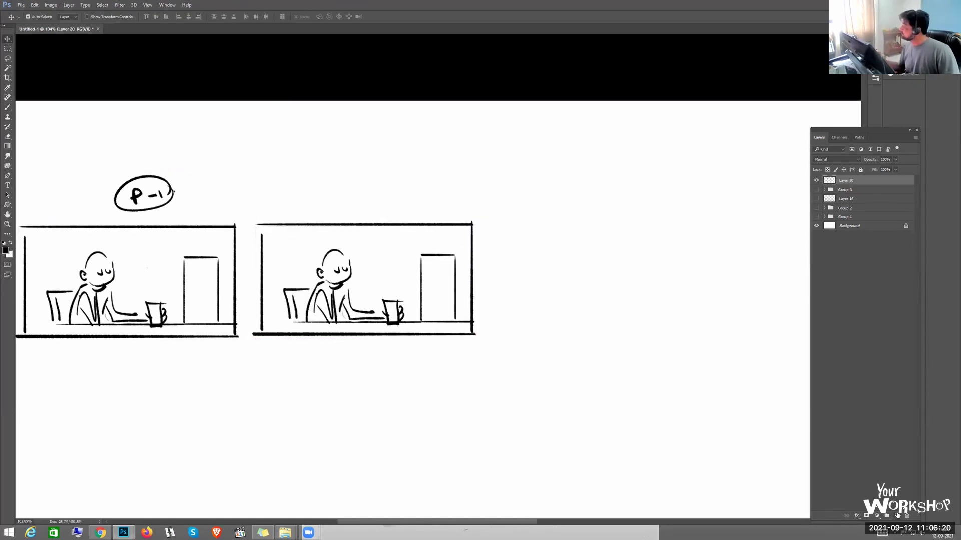
- Add a new layer, redraw the character's eyes in the second panel, and sketch a small figure leaning in its doorway
click(897, 515)
key(e)
click(833, 194)
drag(316, 266, 329, 268)
key(b)
drag(322, 264, 323, 269)
drag(539, 364, 490, 349)
mouse_move(373, 256)
mouse_down()
mouse_move(378, 300)
mouse_move(394, 319)
mouse_up()
- Duplicate the second panel onto its own layer and move the copy to the right as a third panel
key(m)
drag(166, 195, 399, 329)
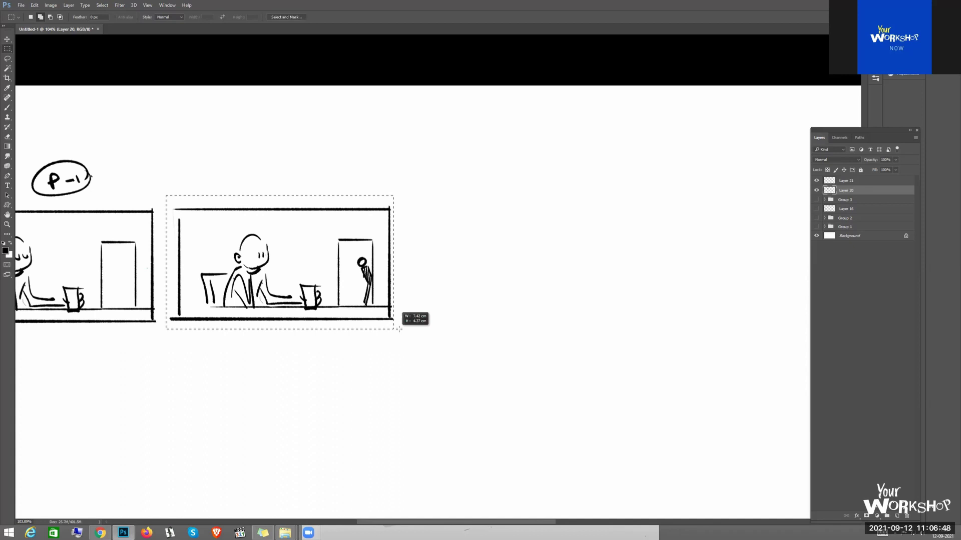
key(ctrl+j)
key(ctrl+t)
drag(307, 290, 552, 290)
key(Return)
- Erase the small doorway figure in the third panel and redraw it standing inside the door
key(e)
mouse_move(604, 254)
mouse_down()
mouse_move(500, 243)
mouse_move(512, 286)
mouse_move(494, 274)
mouse_up()
key(b)
key(ctrl+z)
mouse_move(496, 273)
mouse_down()
mouse_move(504, 297)
mouse_move(387, 276)
mouse_up()
- Redraw the seated character's head and torso in the third panel so he turns toward the door
key(e)
mouse_move(262, 227)
mouse_down()
mouse_move(265, 272)
mouse_move(270, 261)
mouse_move(285, 264)
mouse_move(264, 257)
mouse_up()
key(b)
key(e)
key(b)
drag(437, 337, 356, 343)
drag(195, 283, 188, 304)
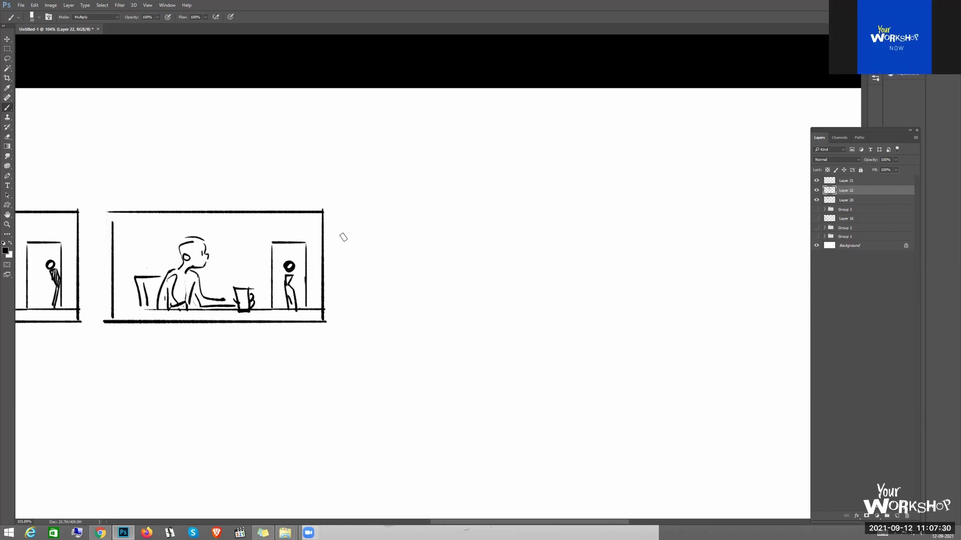
- Draw a fourth rectangular frame to the right of the third panel
drag(341, 210, 545, 209)
drag(340, 211, 340, 309)
drag(557, 213, 557, 315)
drag(354, 316, 565, 315)
- Sketch a larger standing character with a hand on the hip inside the fourth frame
mouse_move(453, 243)
mouse_down()
mouse_move(475, 245)
mouse_move(448, 327)
mouse_up()
mouse_move(476, 272)
mouse_down()
mouse_move(460, 300)
mouse_move(433, 293)
mouse_up()
mouse_move(436, 266)
mouse_down()
mouse_move(422, 270)
mouse_move(437, 293)
mouse_up()
drag(460, 262, 460, 268)
drag(474, 309, 440, 309)
- Draw a bracket beneath the first three panels labelled "ONE SHOT" and mark the second and third panels P2 and P3
mouse_move(735, 366)
mouse_down()
mouse_move(592, 360)
mouse_move(618, 344)
mouse_up()
drag(143, 336, 551, 351)
drag(553, 339, 552, 351)
drag(350, 371, 489, 346)
drag(393, 344, 489, 341)
drag(700, 350, 304, 334)
- Draw a bracket beneath the fourth panel and handwrite "2nd SHOT" below it
mouse_move(311, 299)
mouse_down()
mouse_move(310, 308)
mouse_move(454, 308)
mouse_up()
drag(457, 296, 457, 304)
drag(340, 330, 367, 338)
mouse_move(393, 327)
mouse_down()
mouse_move(388, 335)
mouse_move(403, 334)
mouse_up()
drag(407, 328, 419, 335)
key(ctrl+alt+z)
key(ctrl+alt+z)
click(423, 333)
key(z)
drag(493, 363, 455, 402)
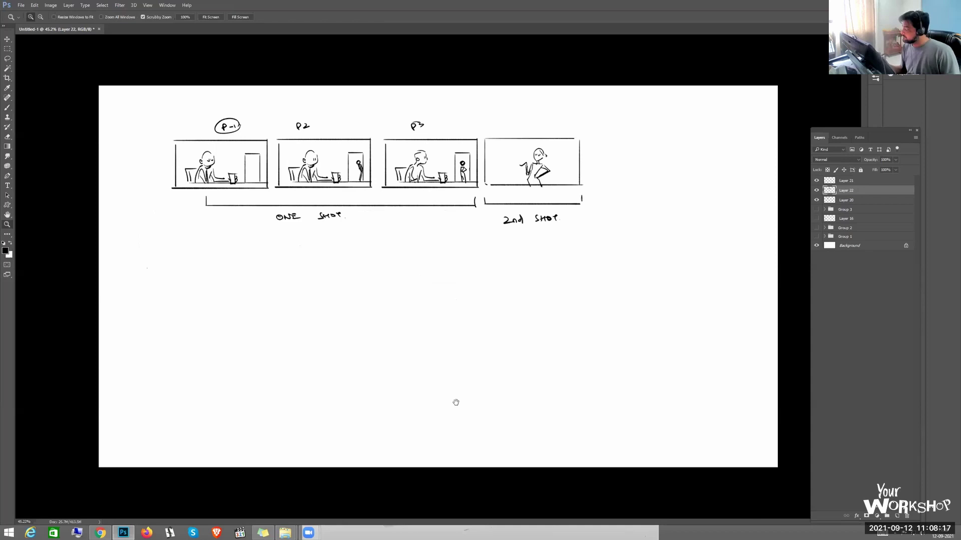
- Trim the overshooting end ticks of both shot brackets
key(e)
drag(584, 196, 580, 204)
key(b)
key(e)
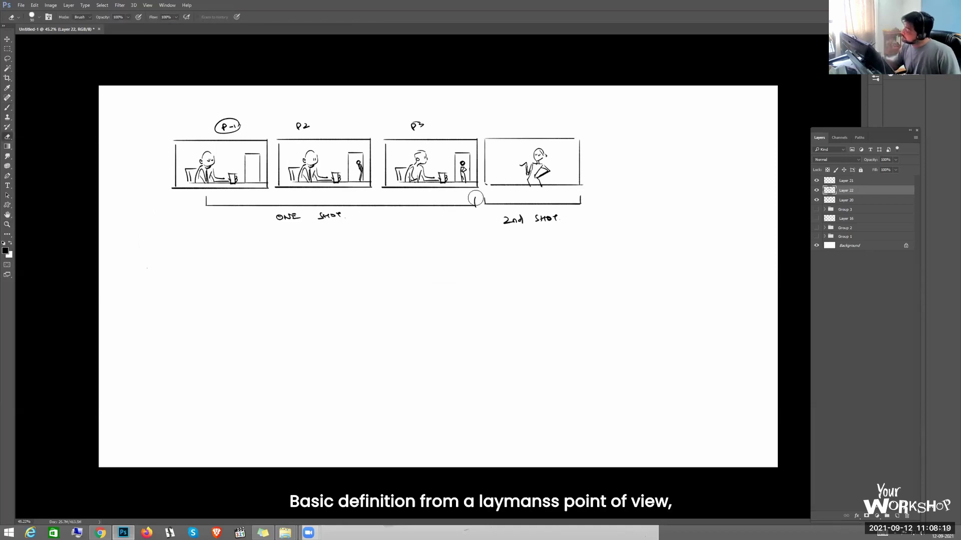
key(b)
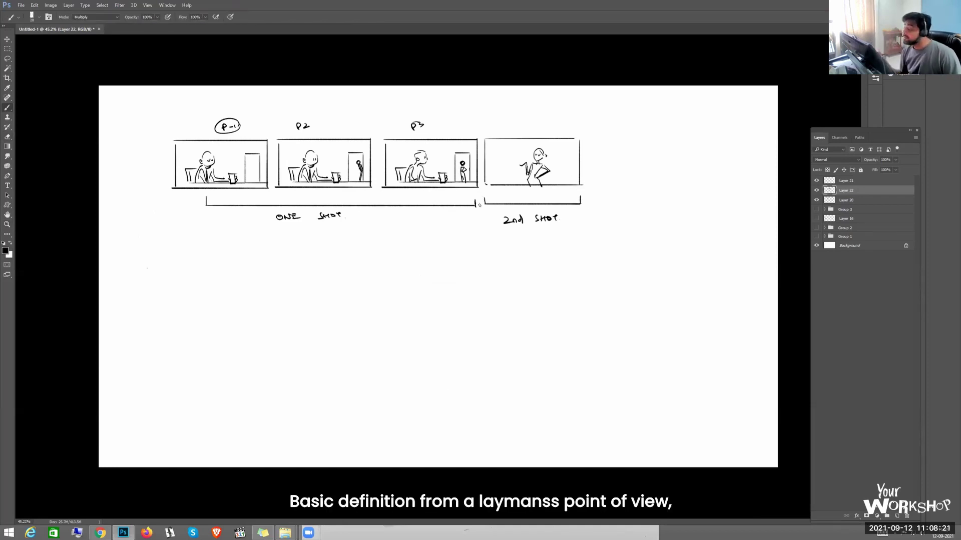